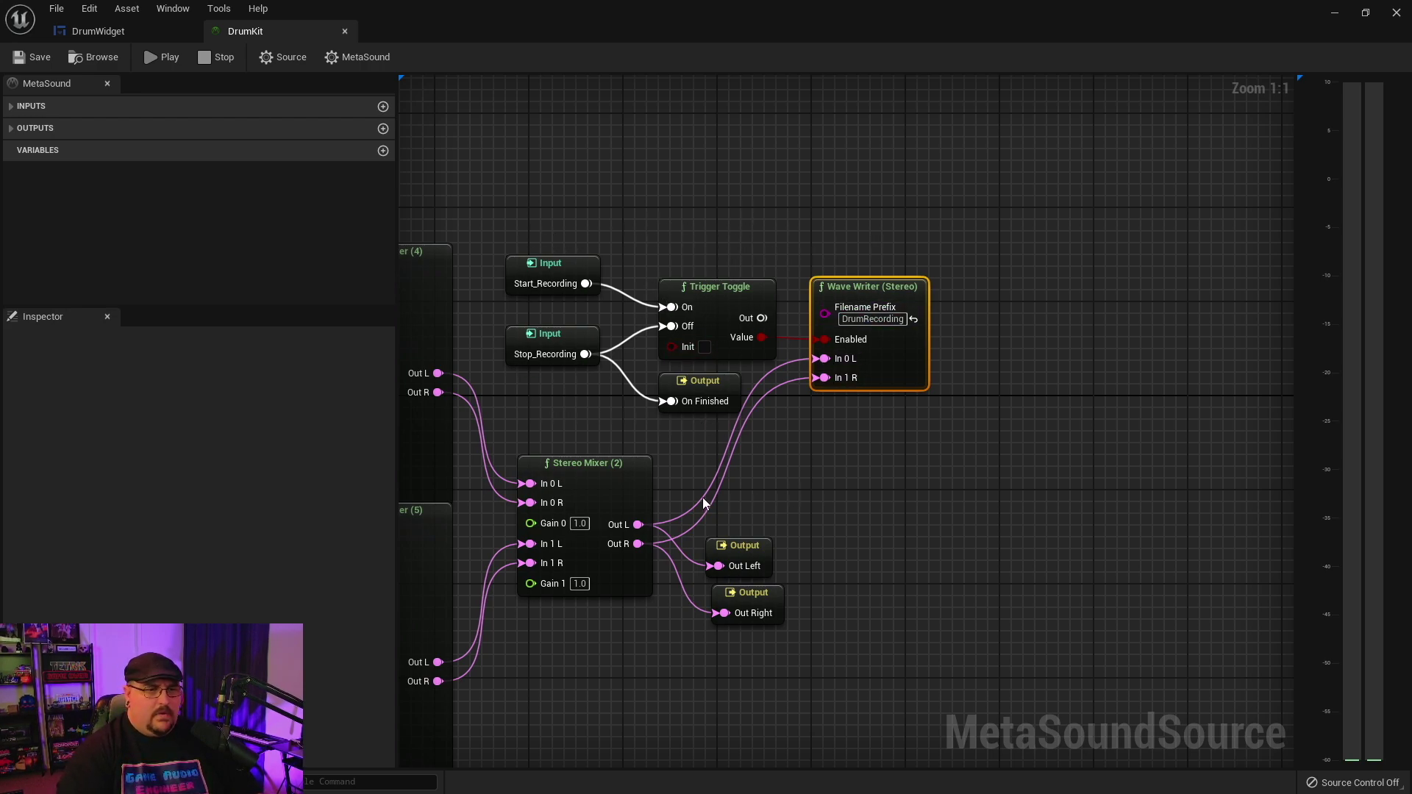
- Close the DrumWidget and DrumKit asset editor window and restore the level editor to a smaller window beside the file browser
{"action": "right_click_drag", "start_coordinate": [691, 474], "coordinate": [759, 334]}
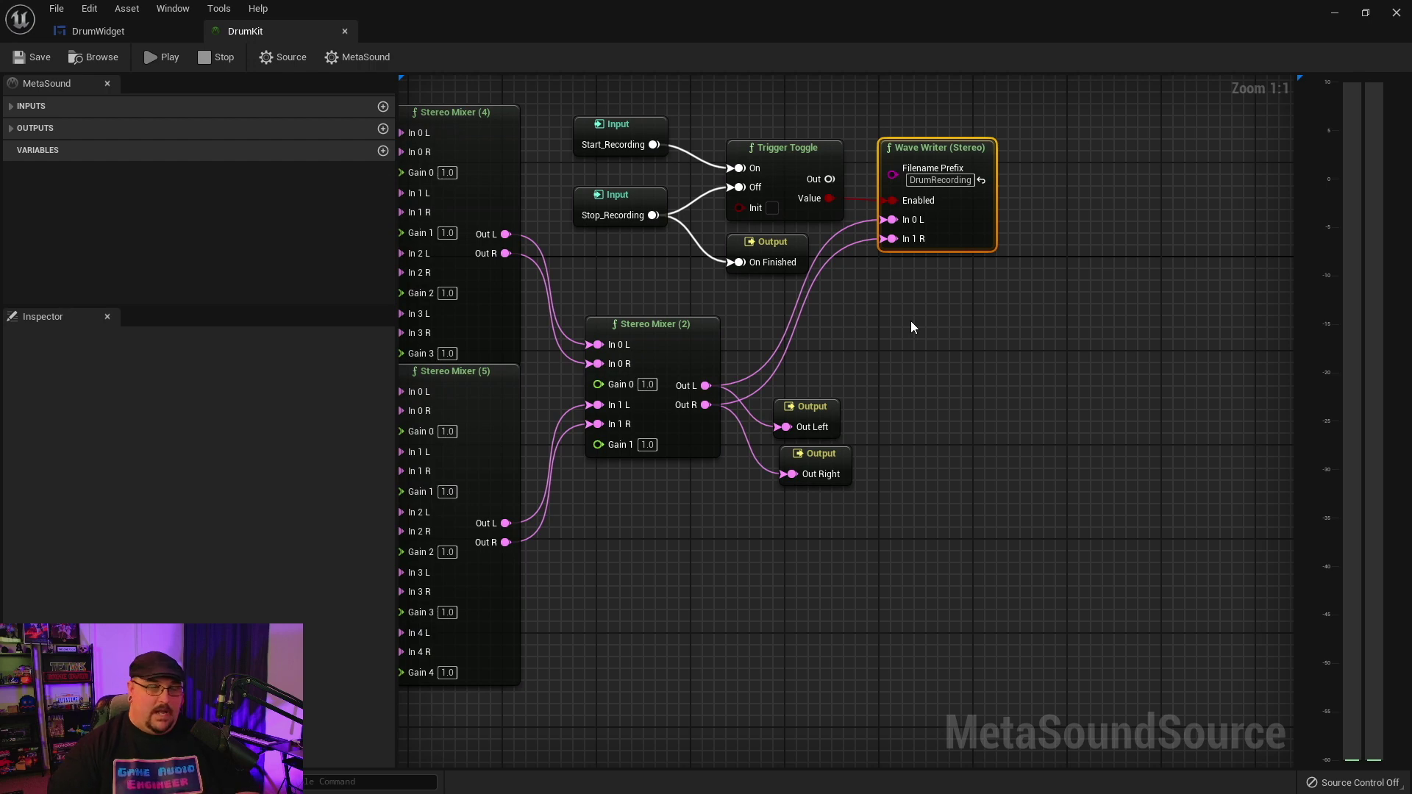
{"action": "left_click", "coordinate": [68, 31]}
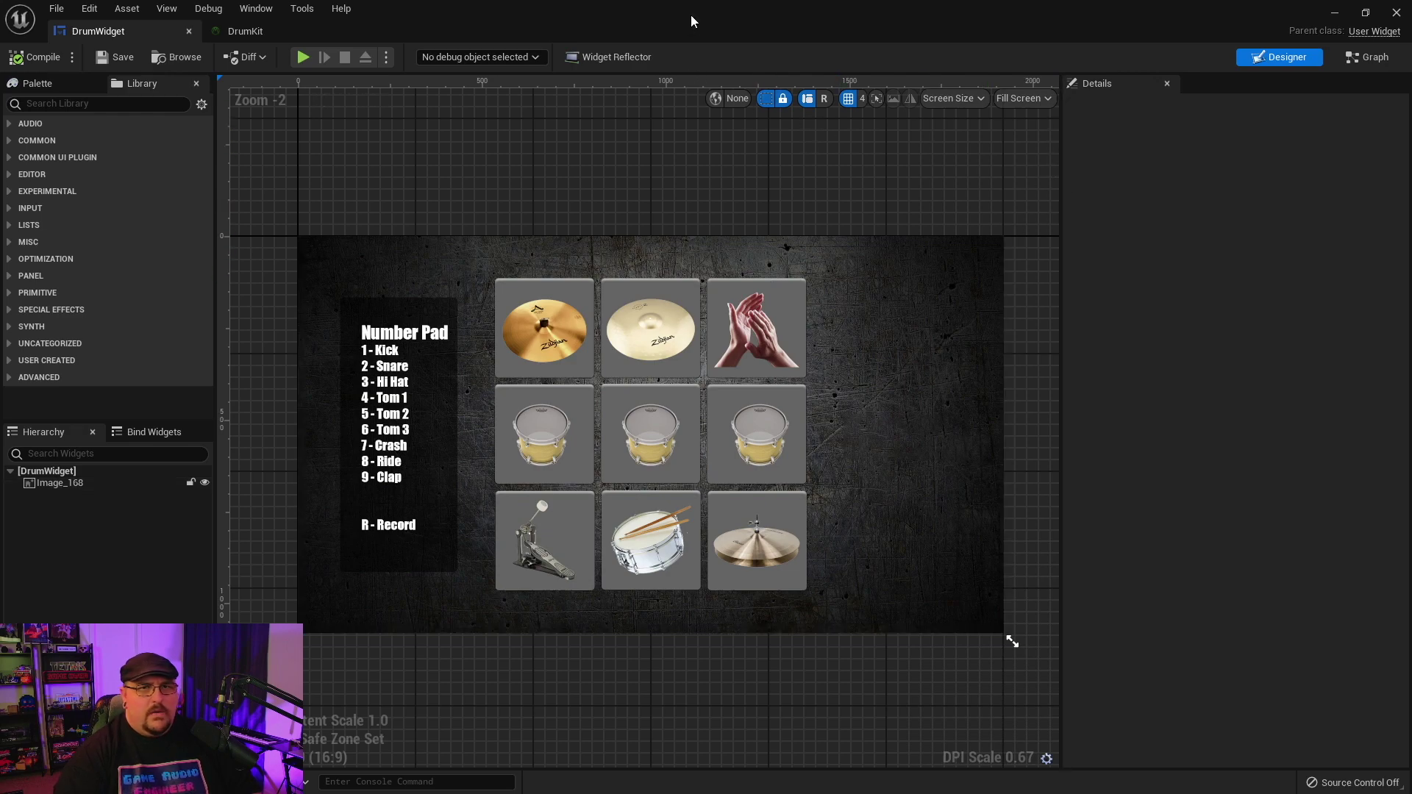
{"action": "left_click", "coordinate": [1396, 12]}
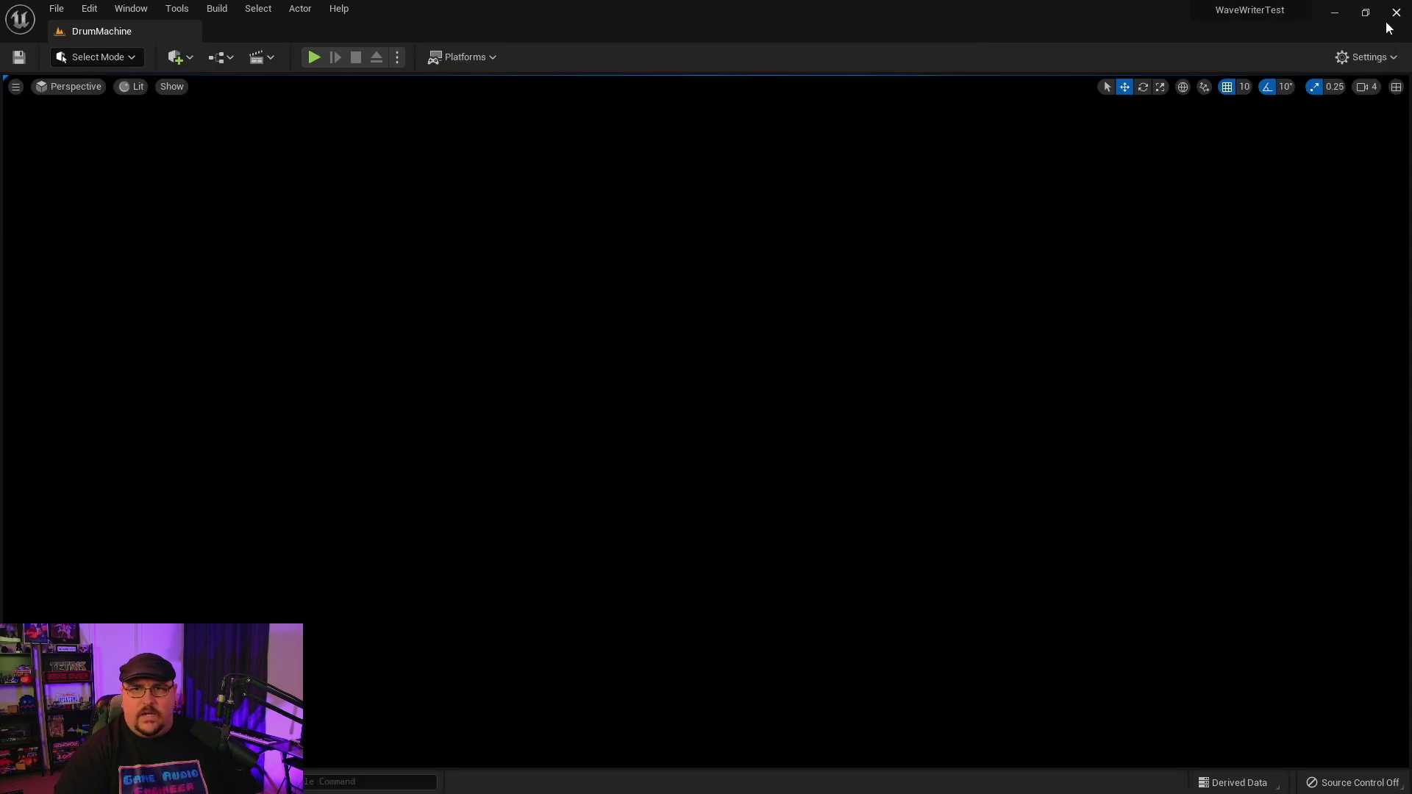
{"action": "left_click", "coordinate": [1365, 13]}
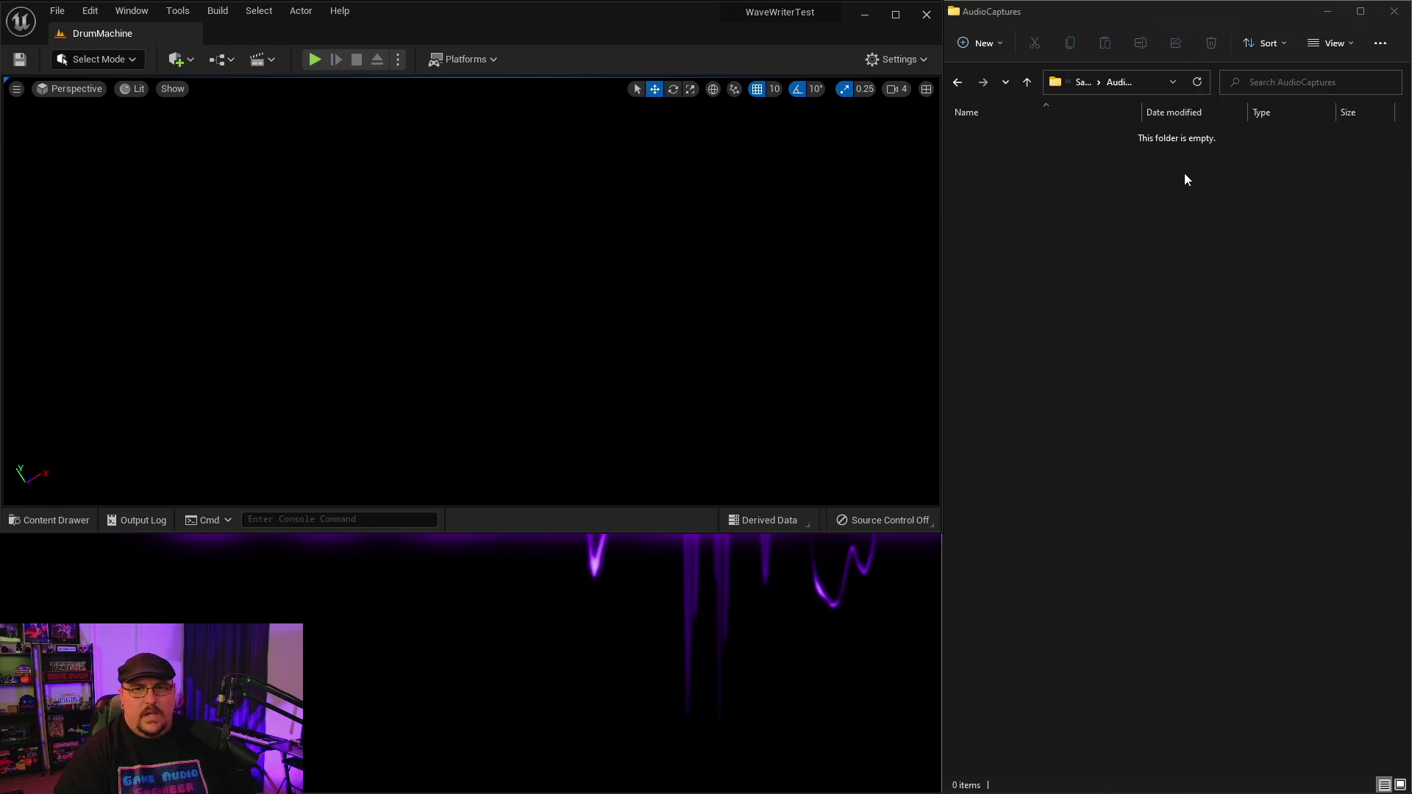
- Show where captures are stored by going up to the WaveWriterTest project folder and back into Saved and AudioCaptures
{"action": "left_click", "coordinate": [1027, 82]}
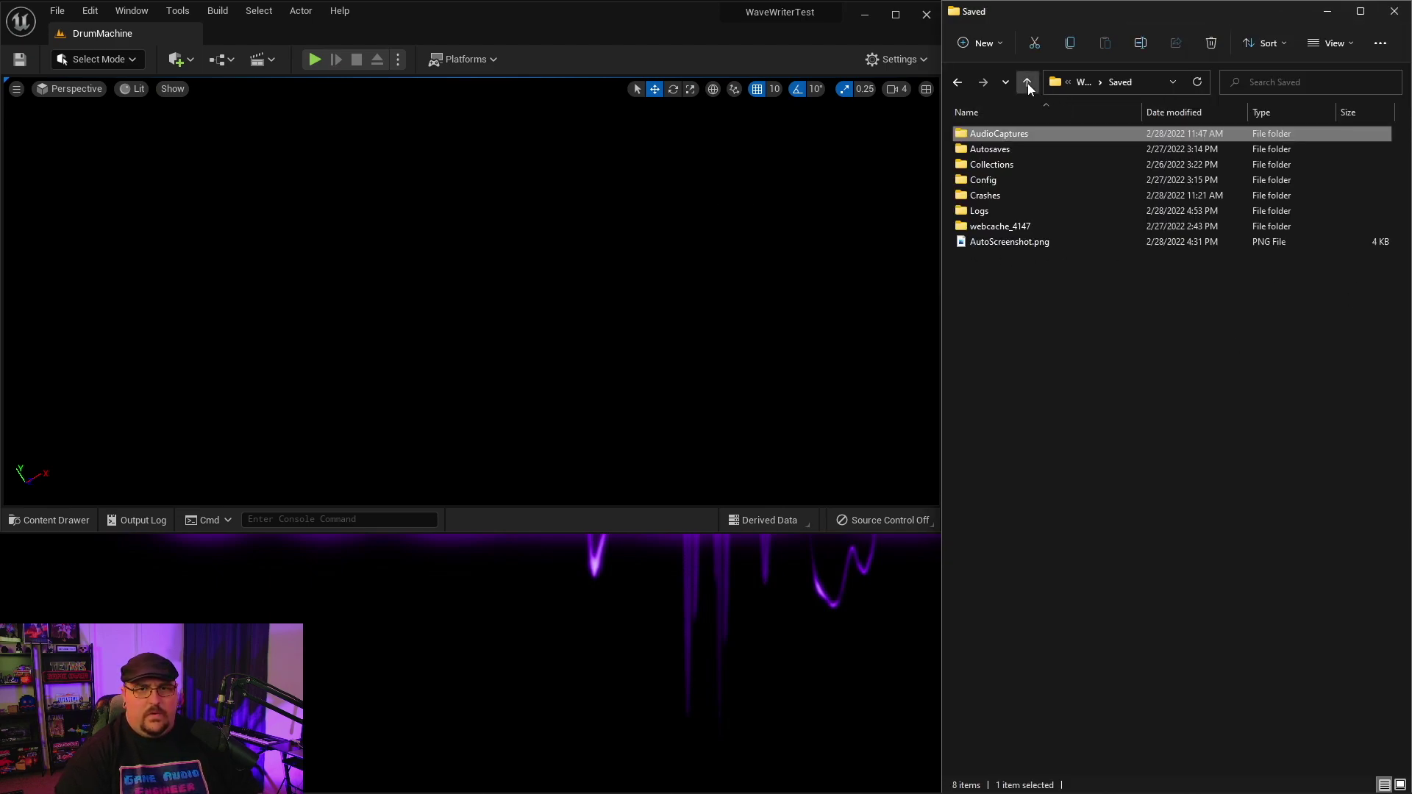
{"action": "left_click", "coordinate": [1028, 83]}
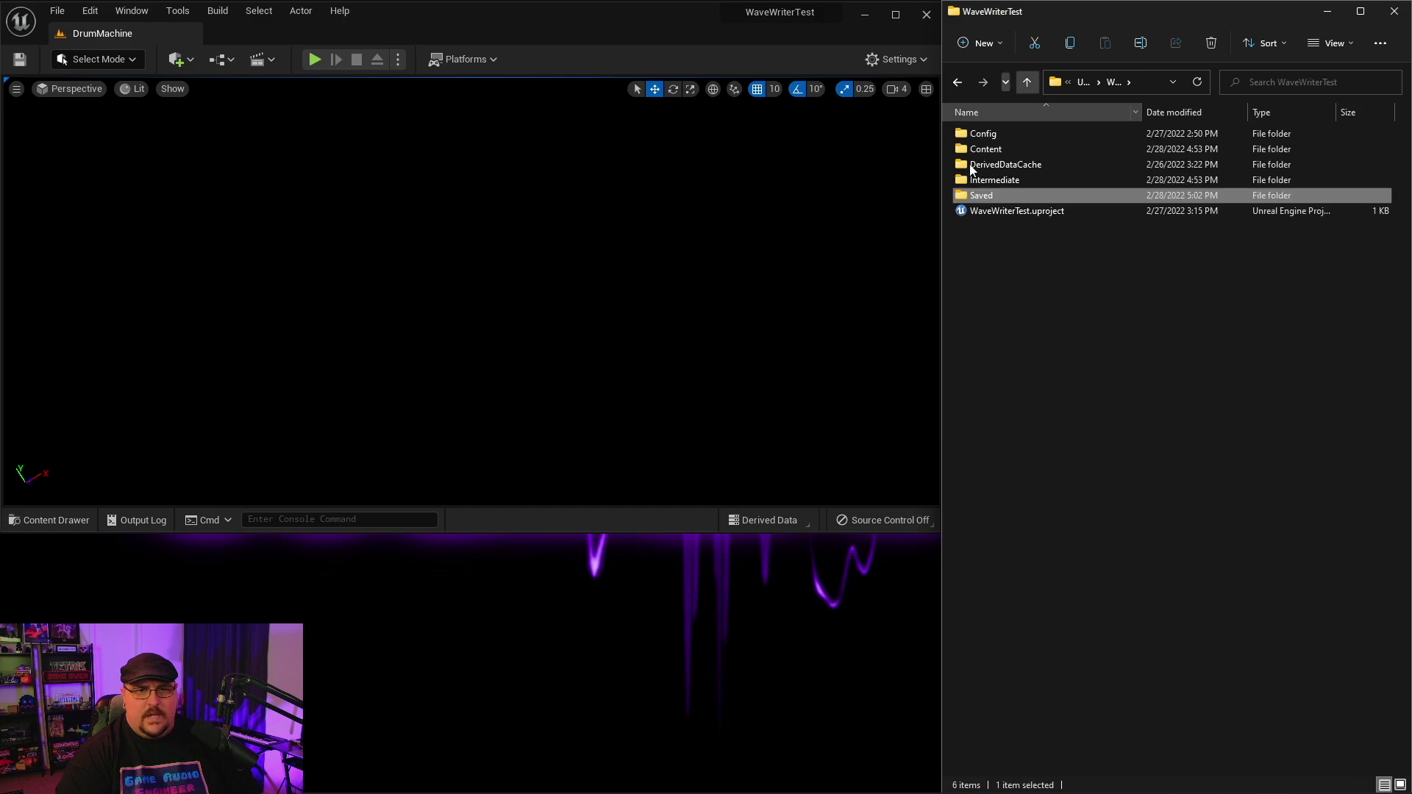
{"action": "double_click", "coordinate": [996, 197]}
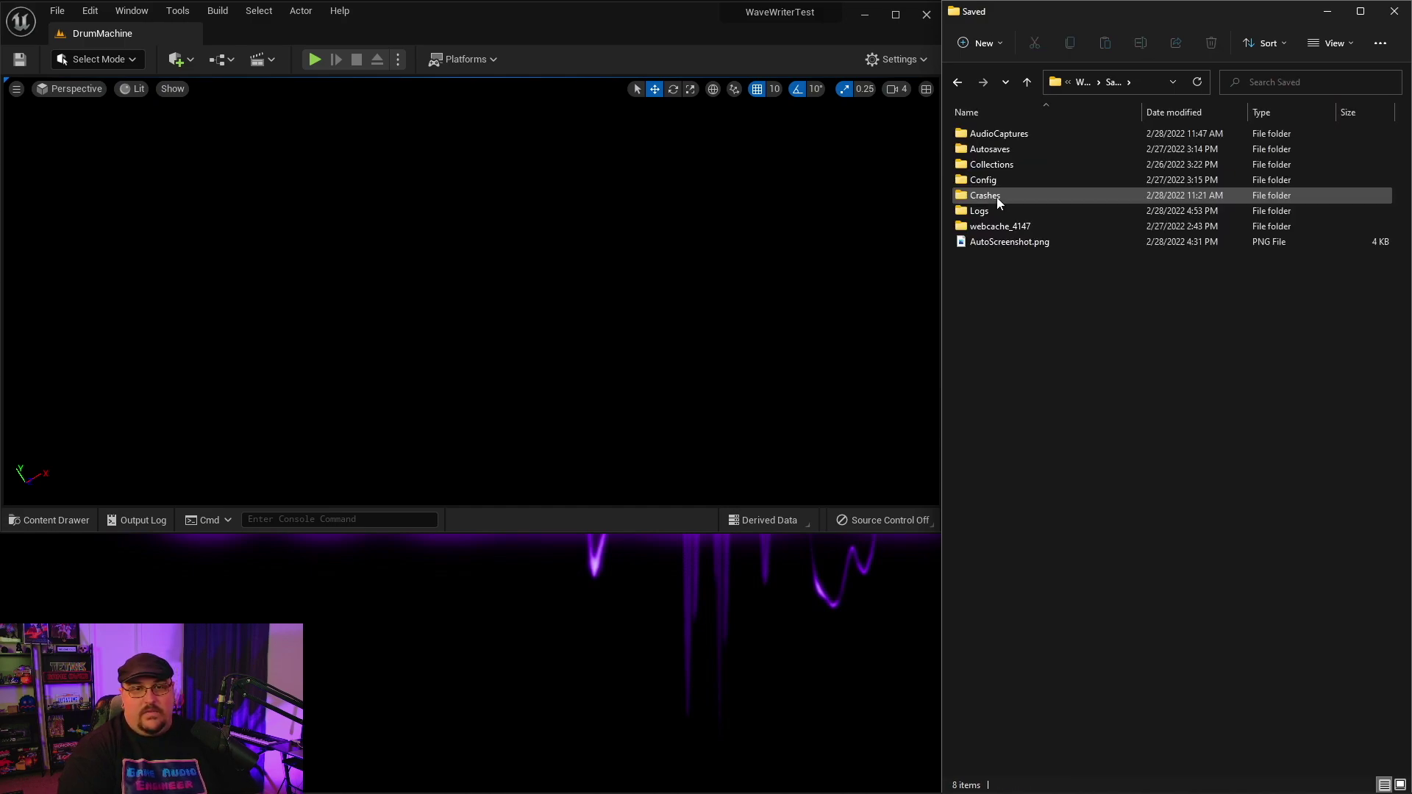
{"action": "double_click", "coordinate": [1021, 135]}
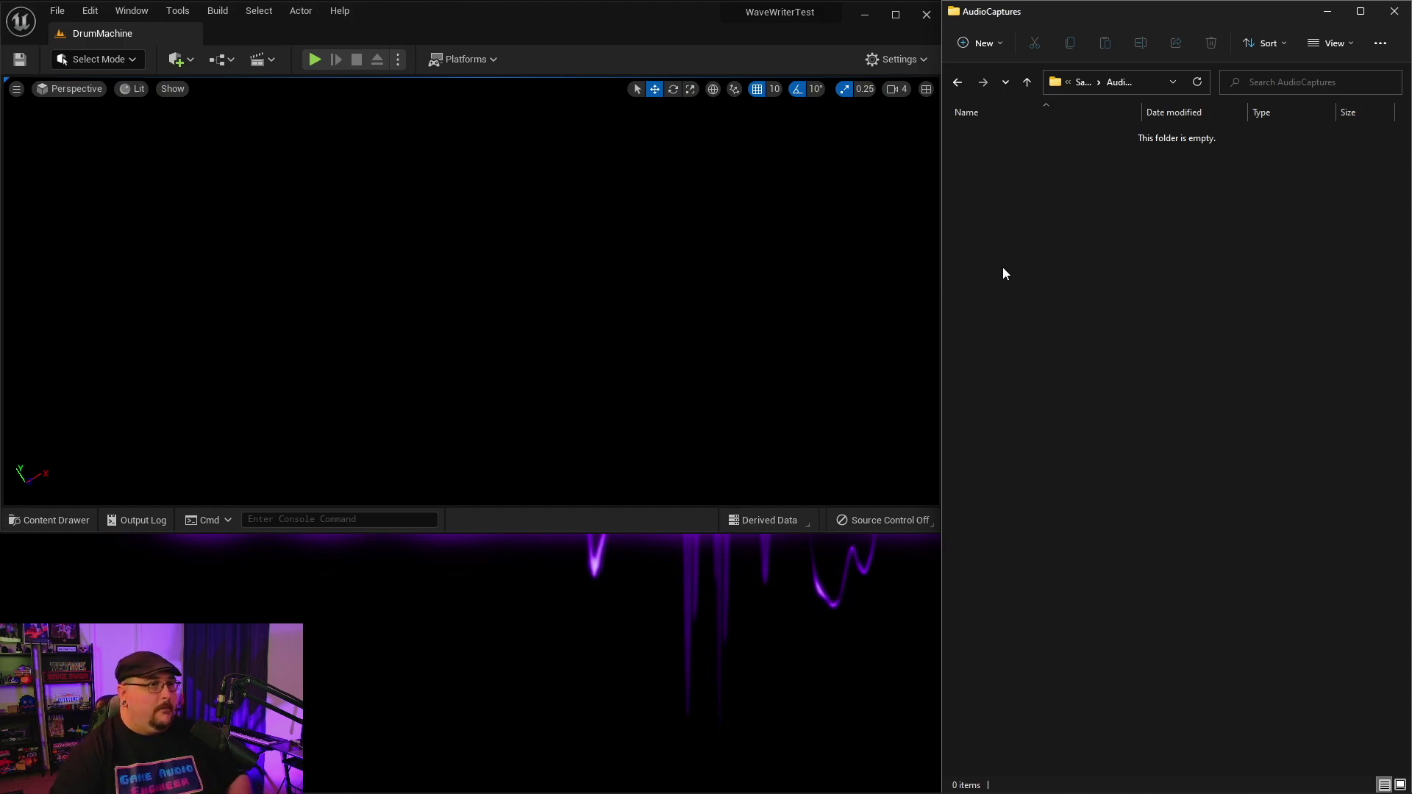
- Run the DrumMachine level, record a drum performance to a WAV file, and end the play session
{"action": "left_click", "coordinate": [314, 60]}
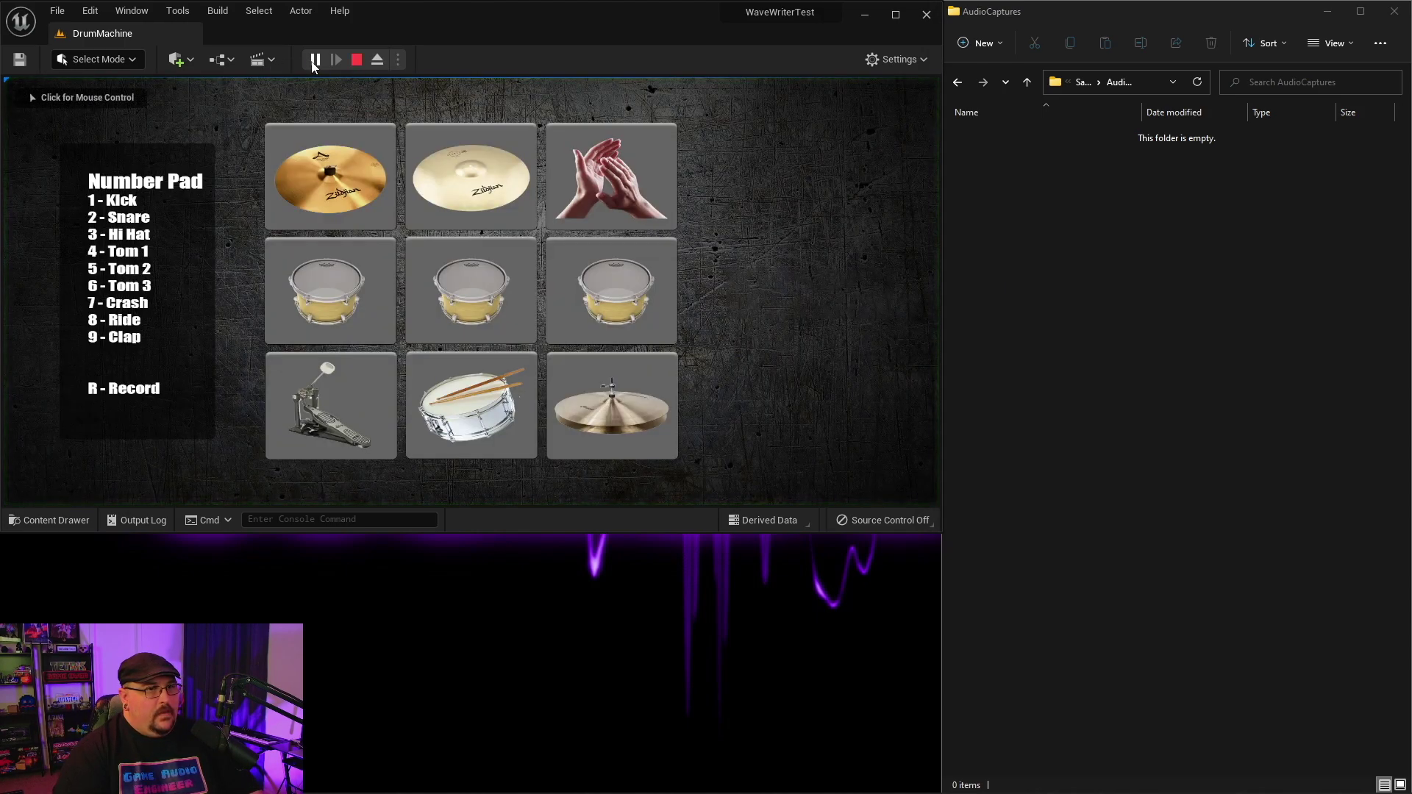
{"action": "left_click", "coordinate": [733, 212]}
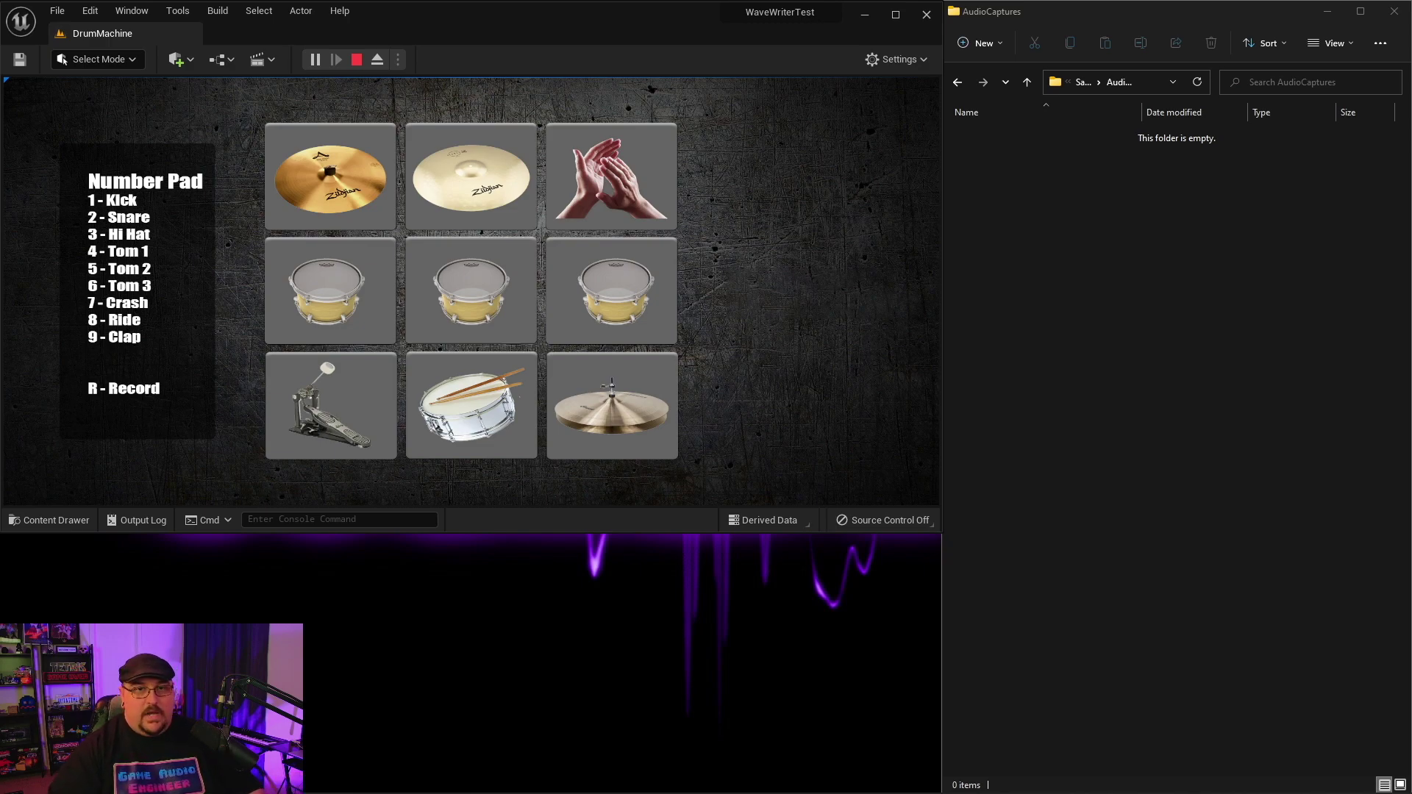
{"action": "key", "text": "r"}
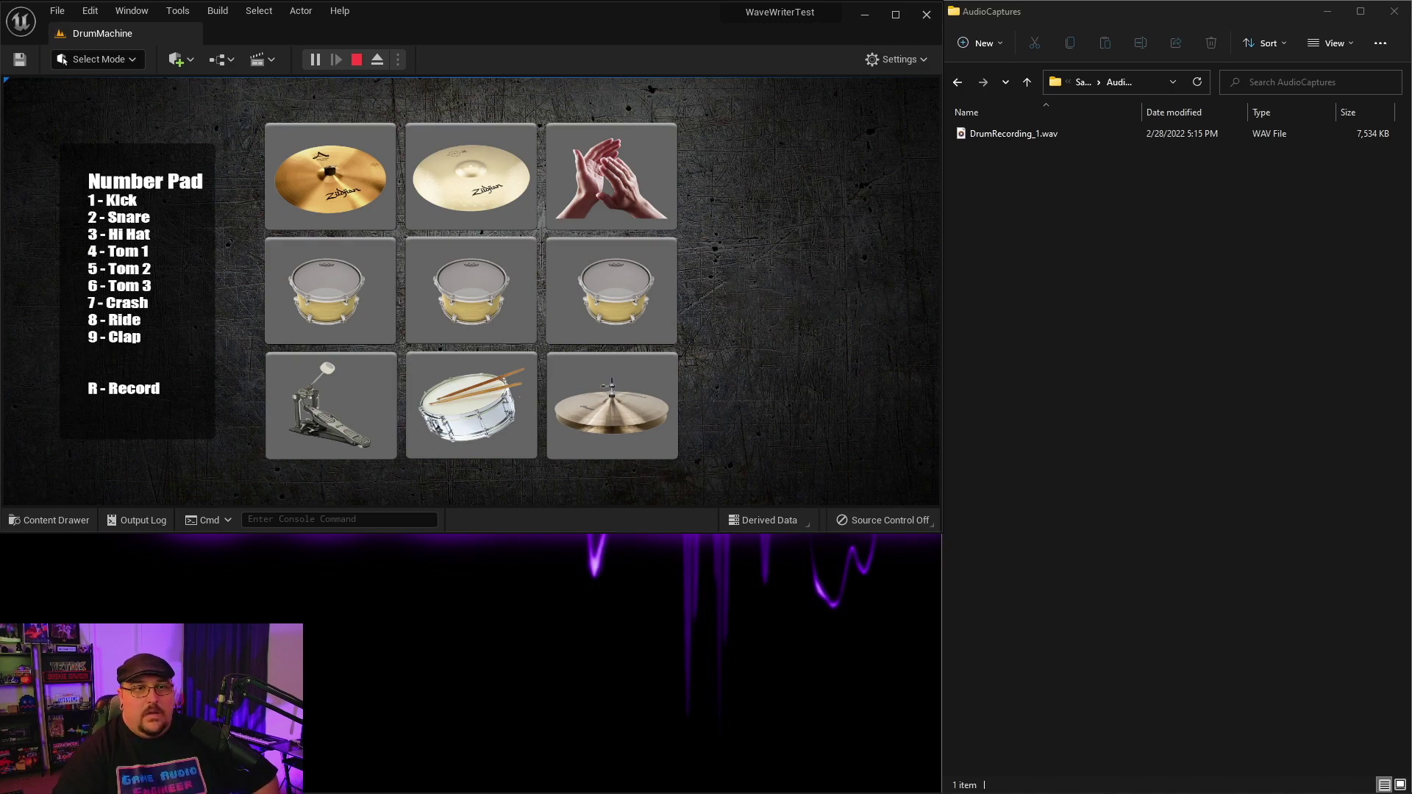
{"action": "key", "text": "Escape"}
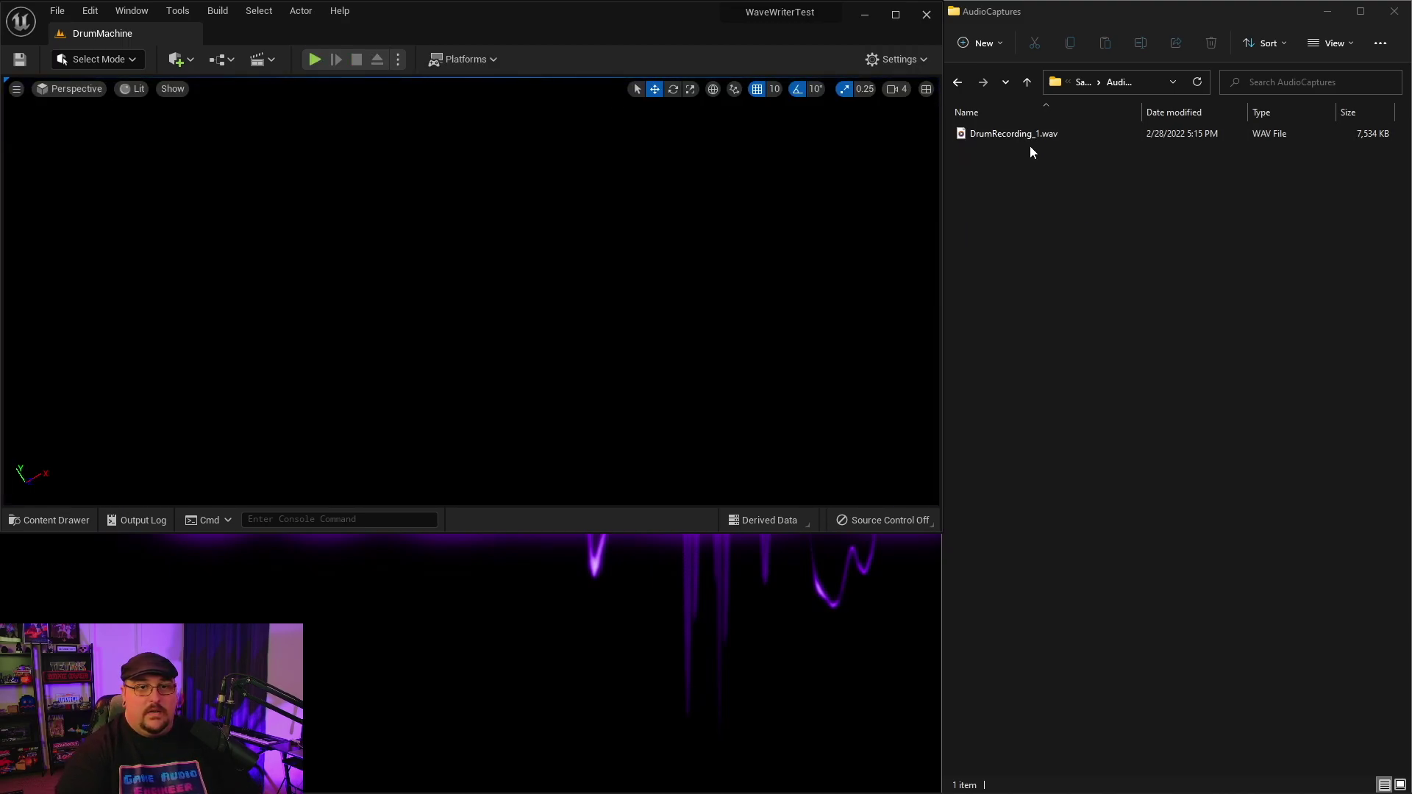
- Listen to DrumRecording_1.wav from the AudioCaptures folder, pause it and close the media player
{"action": "double_click", "coordinate": [1012, 134]}
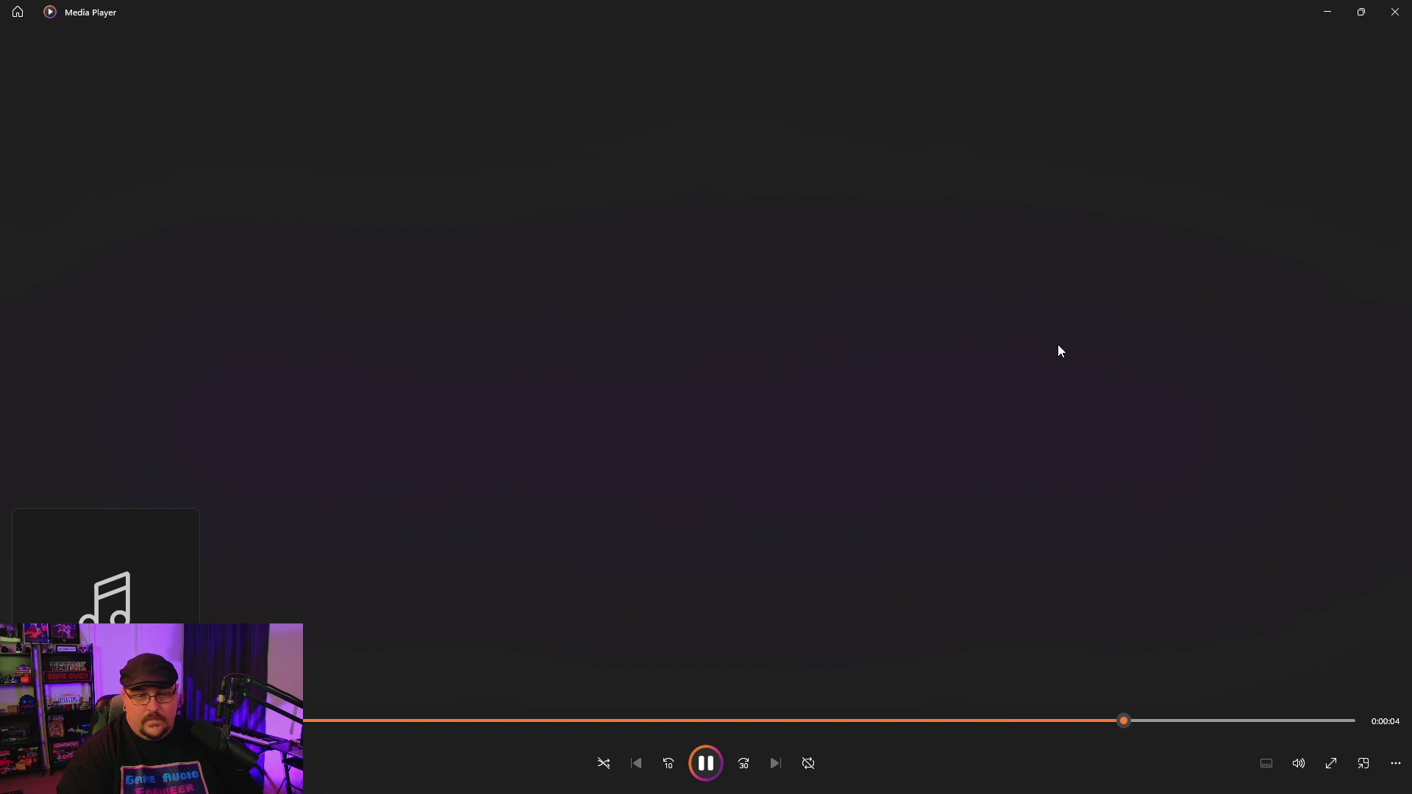
{"action": "left_click", "coordinate": [706, 765]}
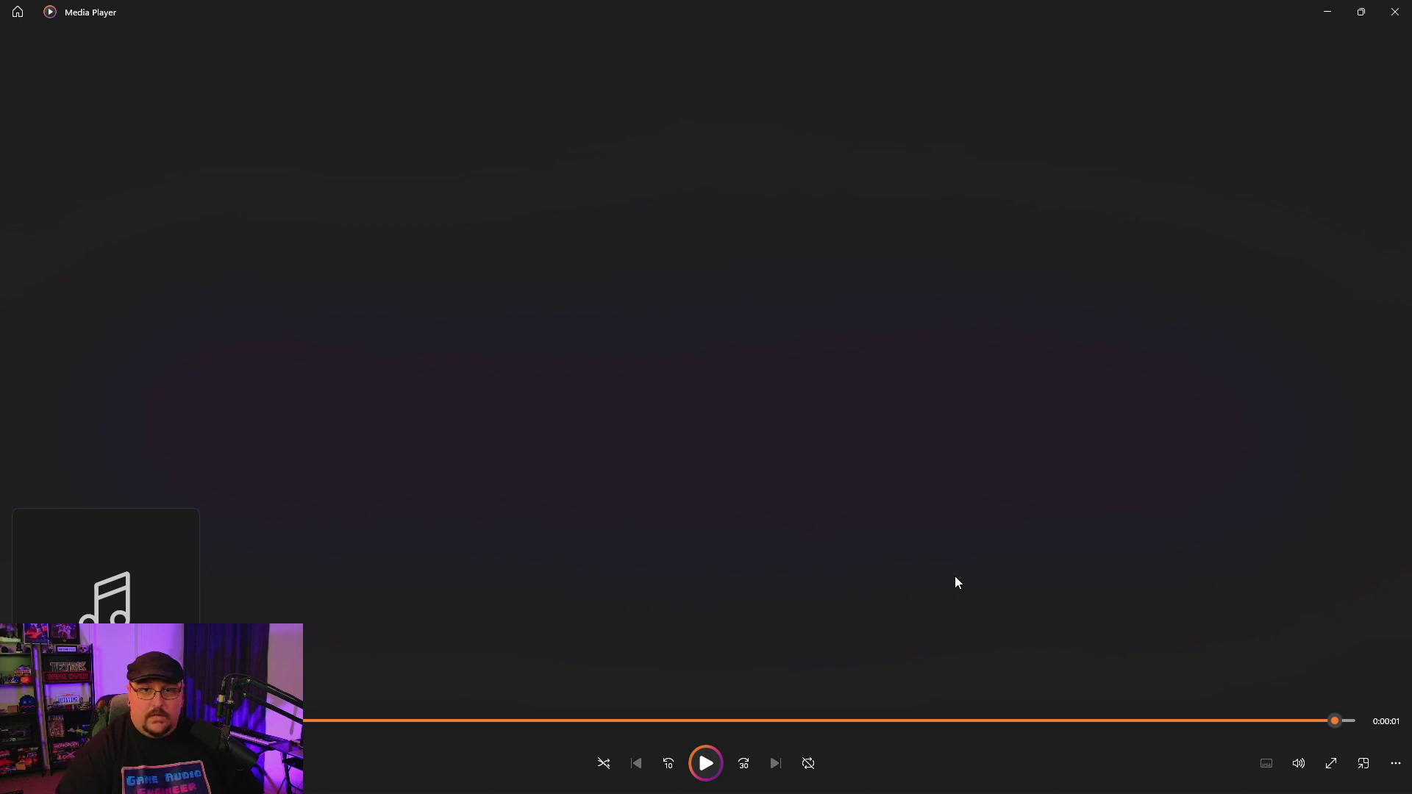
{"action": "left_click", "coordinate": [1395, 13]}
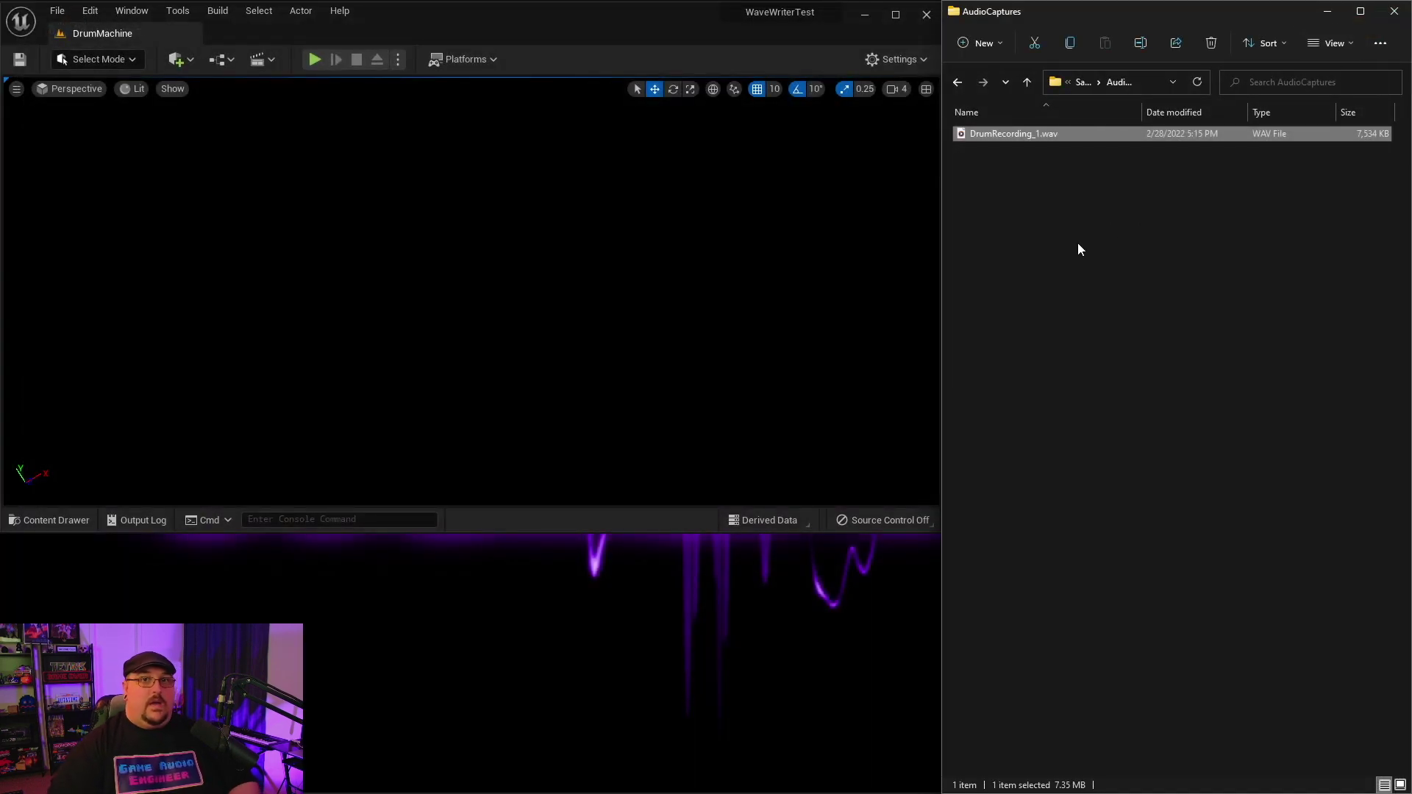
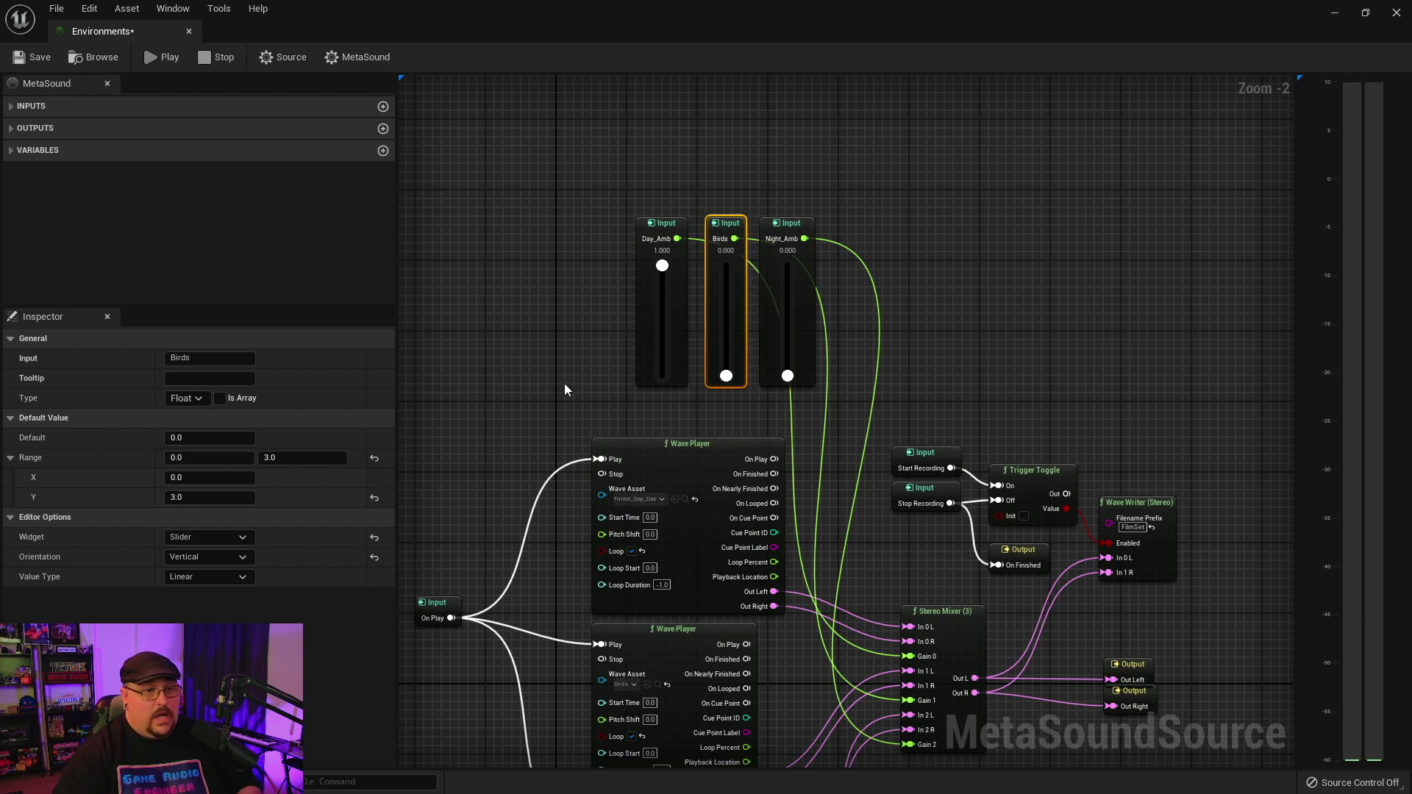
- Preview the Environments MetaSound and lower the Day_Amb level to about 0.51
{"action": "mouse_move", "coordinate": [555, 400]}
{"action": "right_mouse_down"}
{"action": "mouse_move", "coordinate": [570, 132]}
{"action": "mouse_move", "coordinate": [548, 417]}
{"action": "right_mouse_up"}
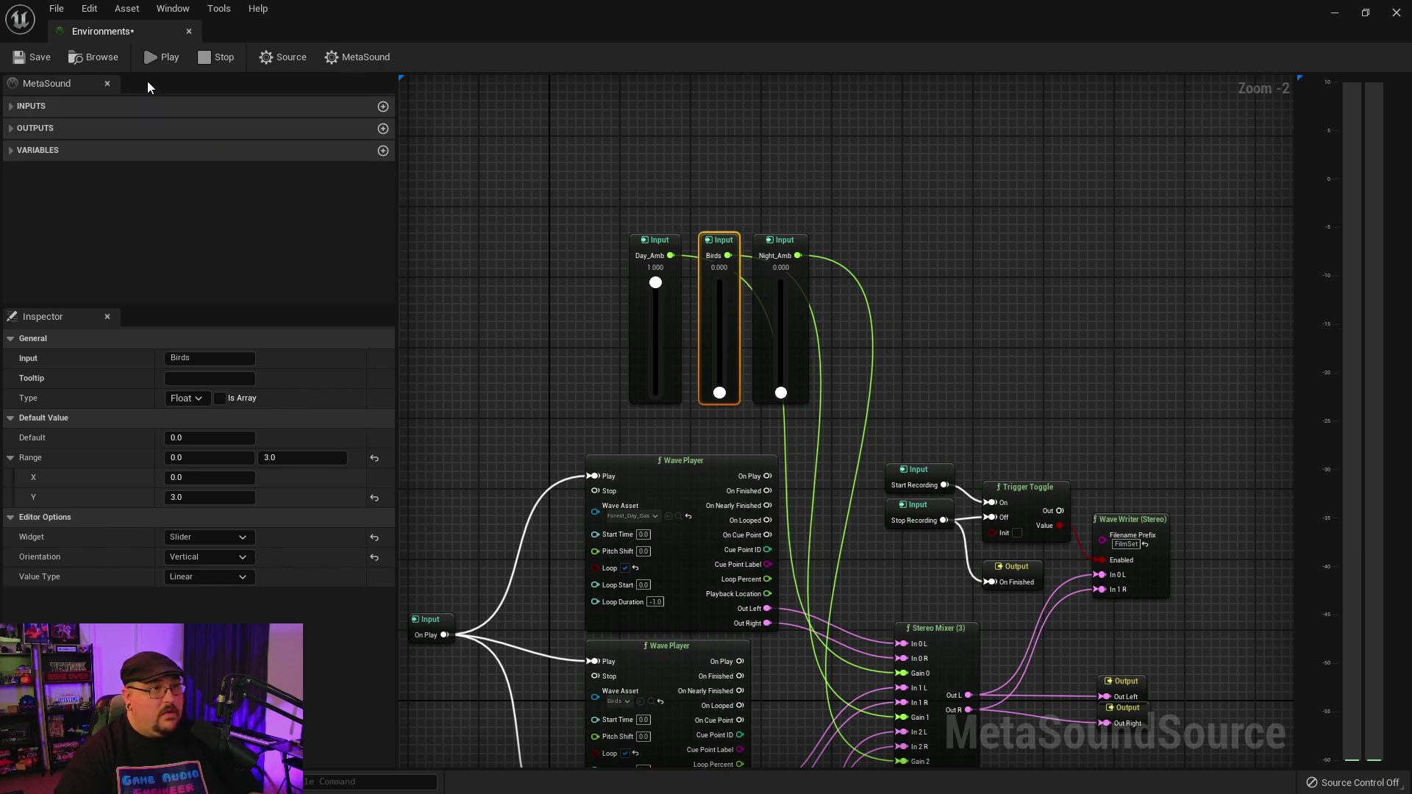
{"action": "left_click", "coordinate": [160, 56]}
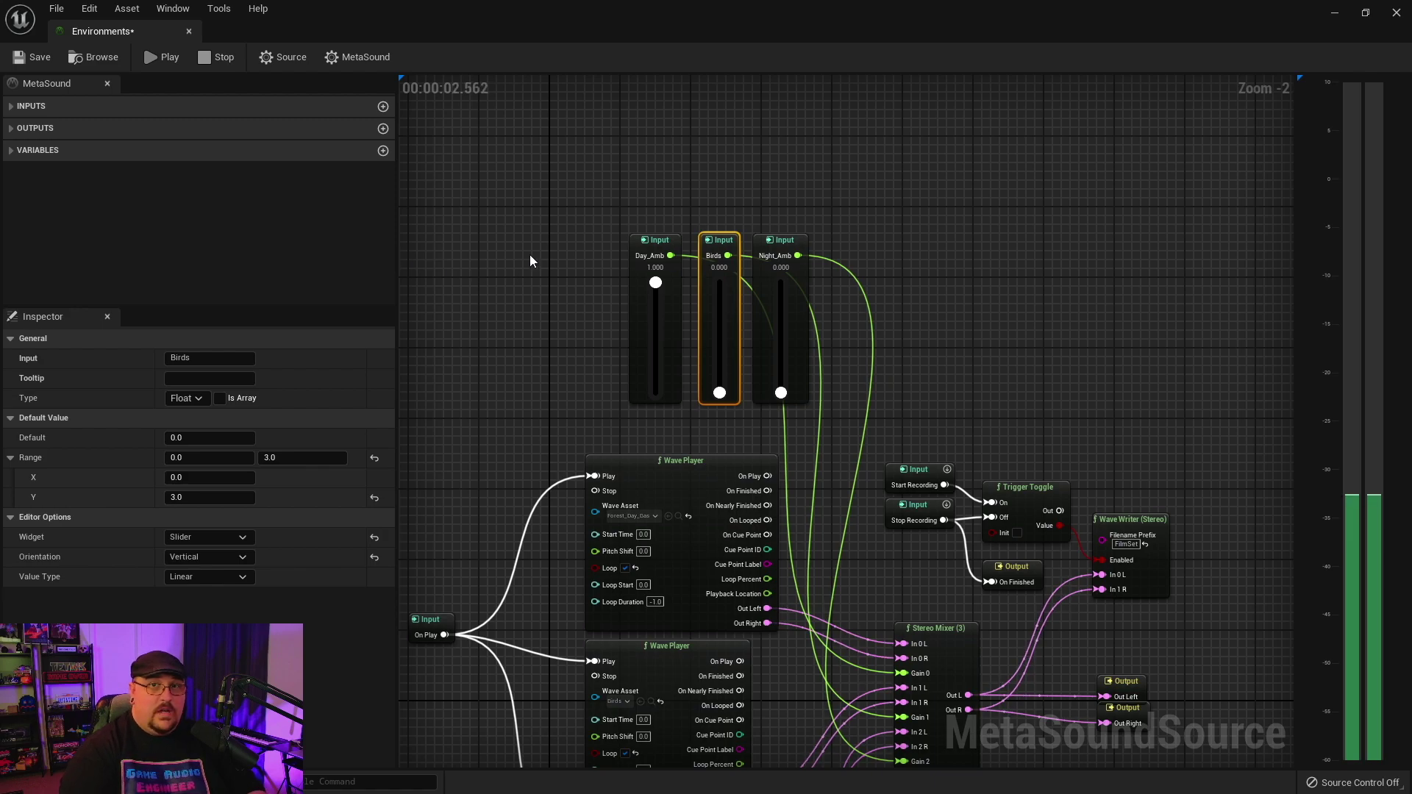
{"action": "left_click_drag", "start_coordinate": [655, 282], "coordinate": [657, 336]}
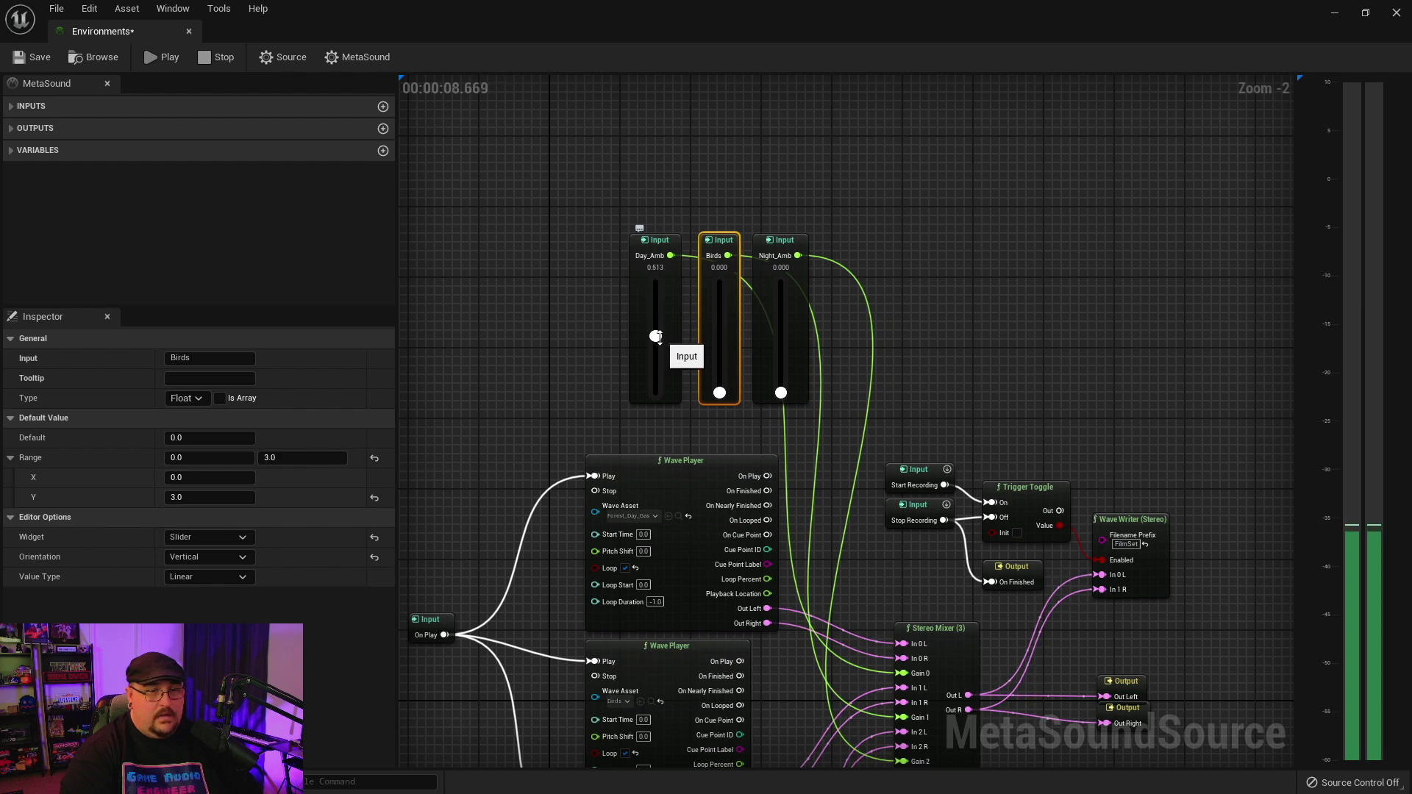
- Simulate the Start Recording trigger, and mix live by raising Birds to 3.0 and lowering Day_Amb to about 0.45
{"action": "left_click", "coordinate": [909, 471]}
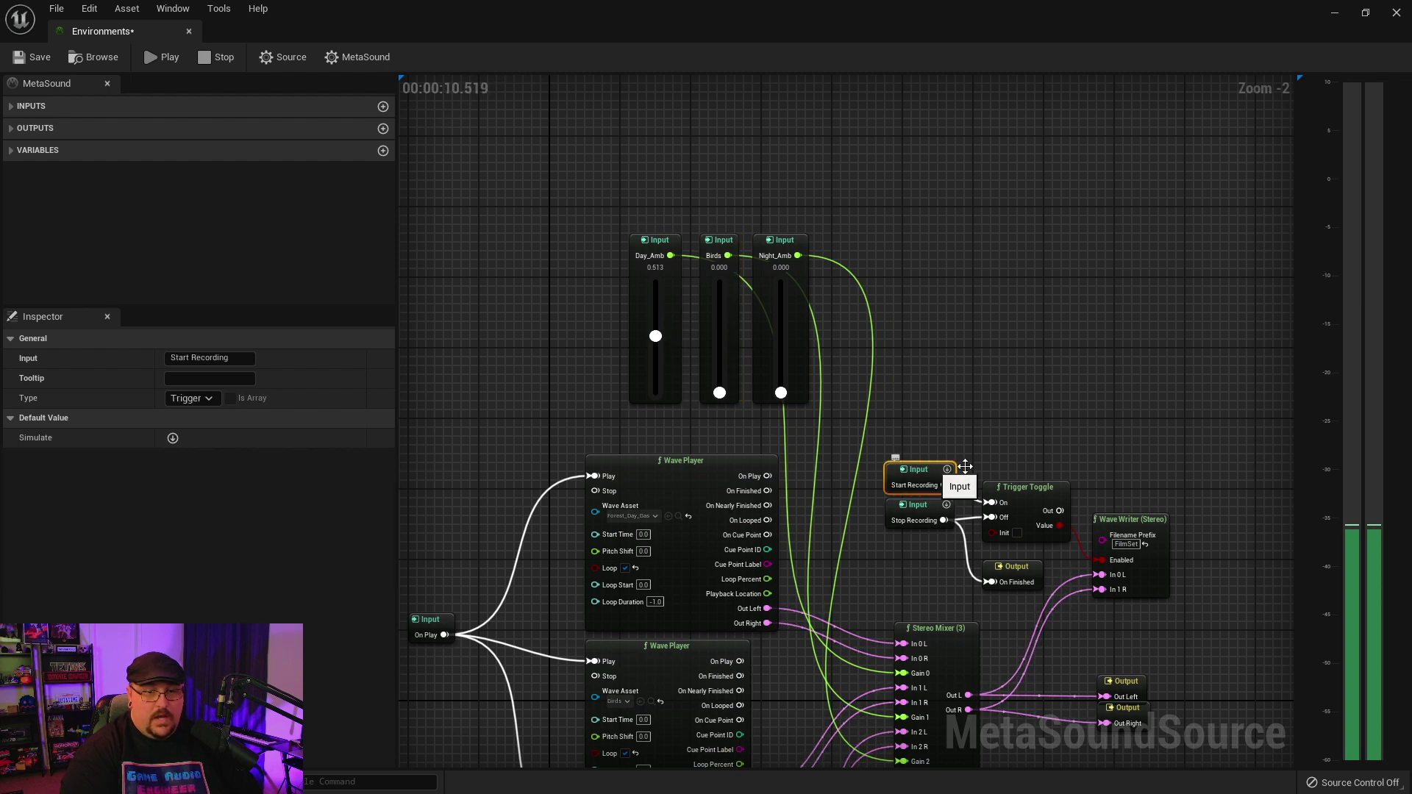
{"action": "left_click", "coordinate": [172, 438]}
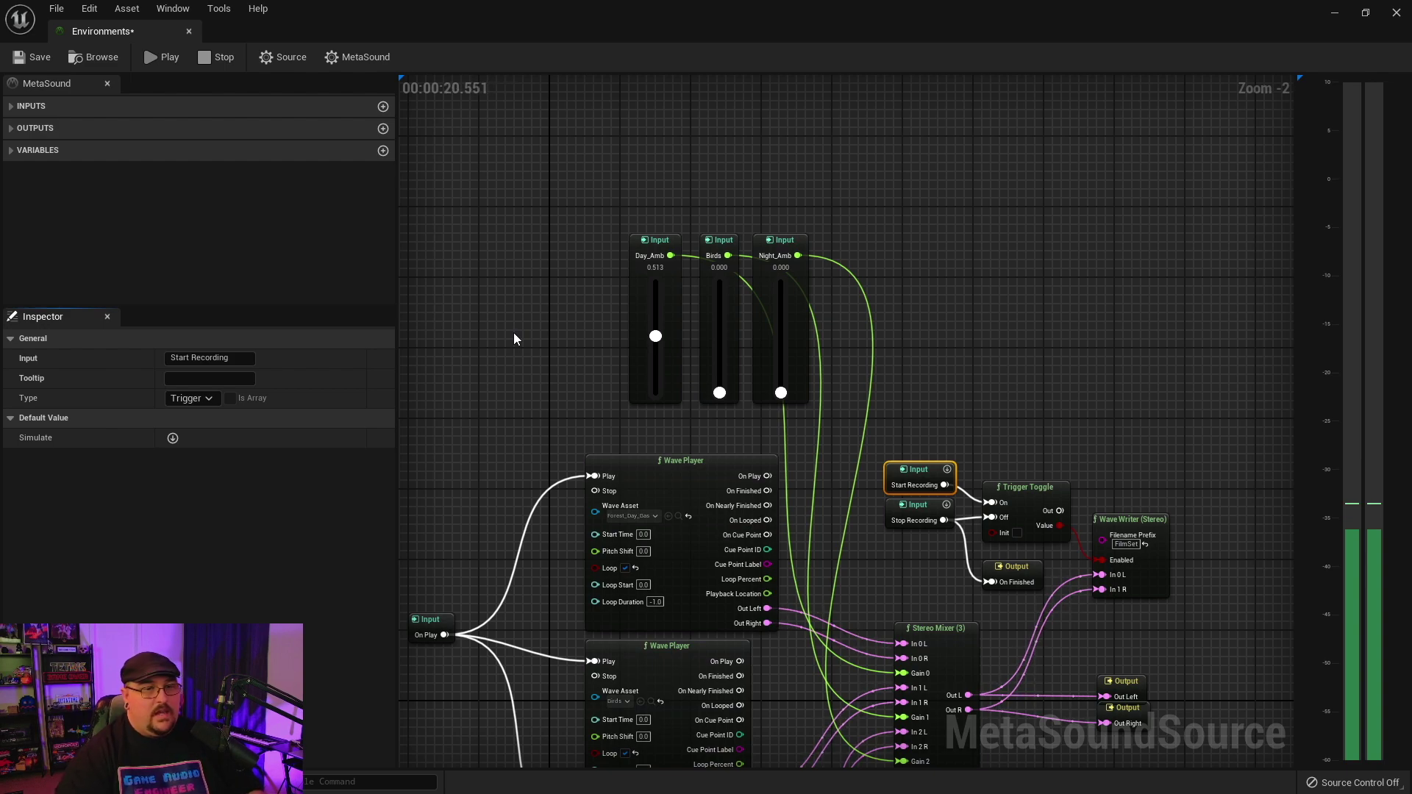
{"action": "left_click_drag", "start_coordinate": [720, 393], "coordinate": [729, 280]}
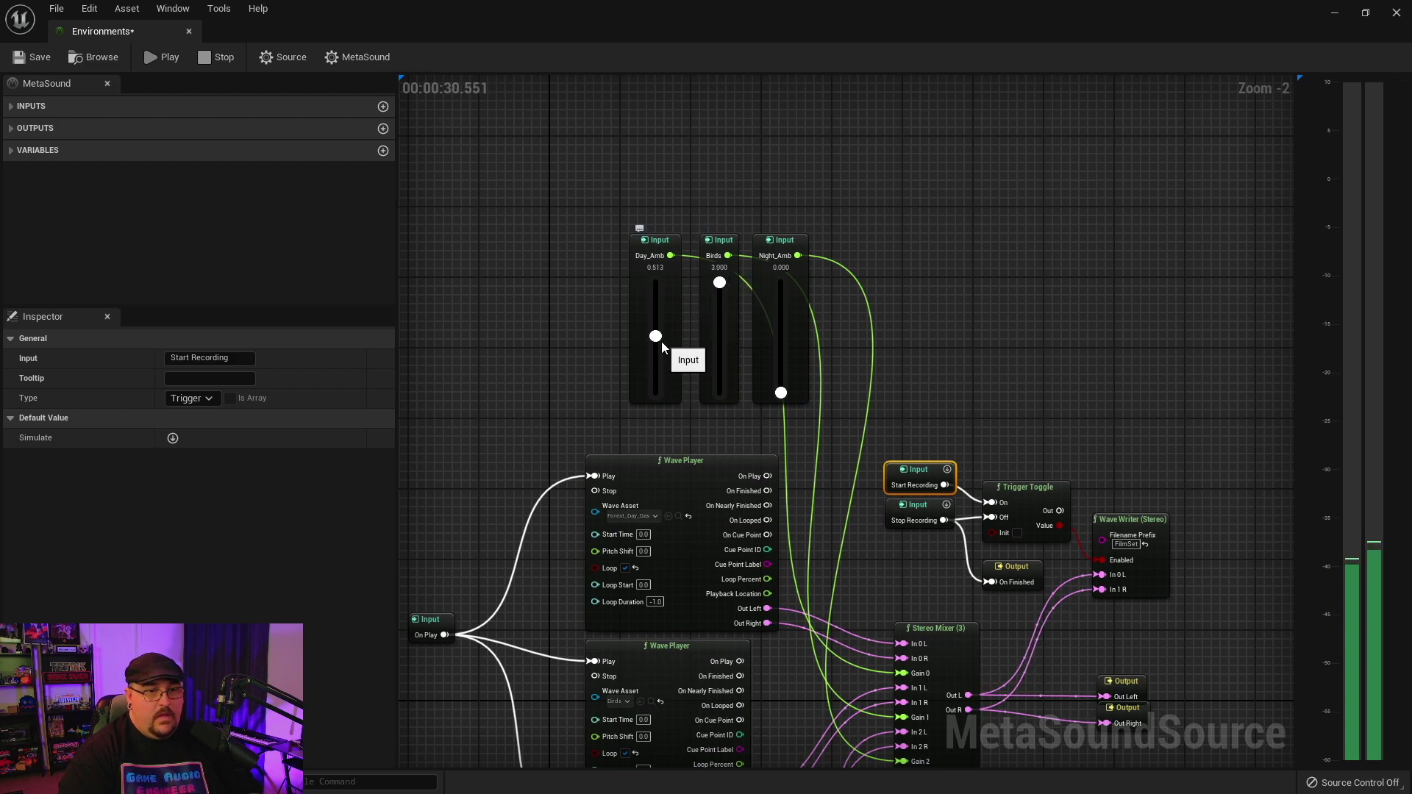
{"action": "left_click_drag", "start_coordinate": [656, 338], "coordinate": [656, 344]}
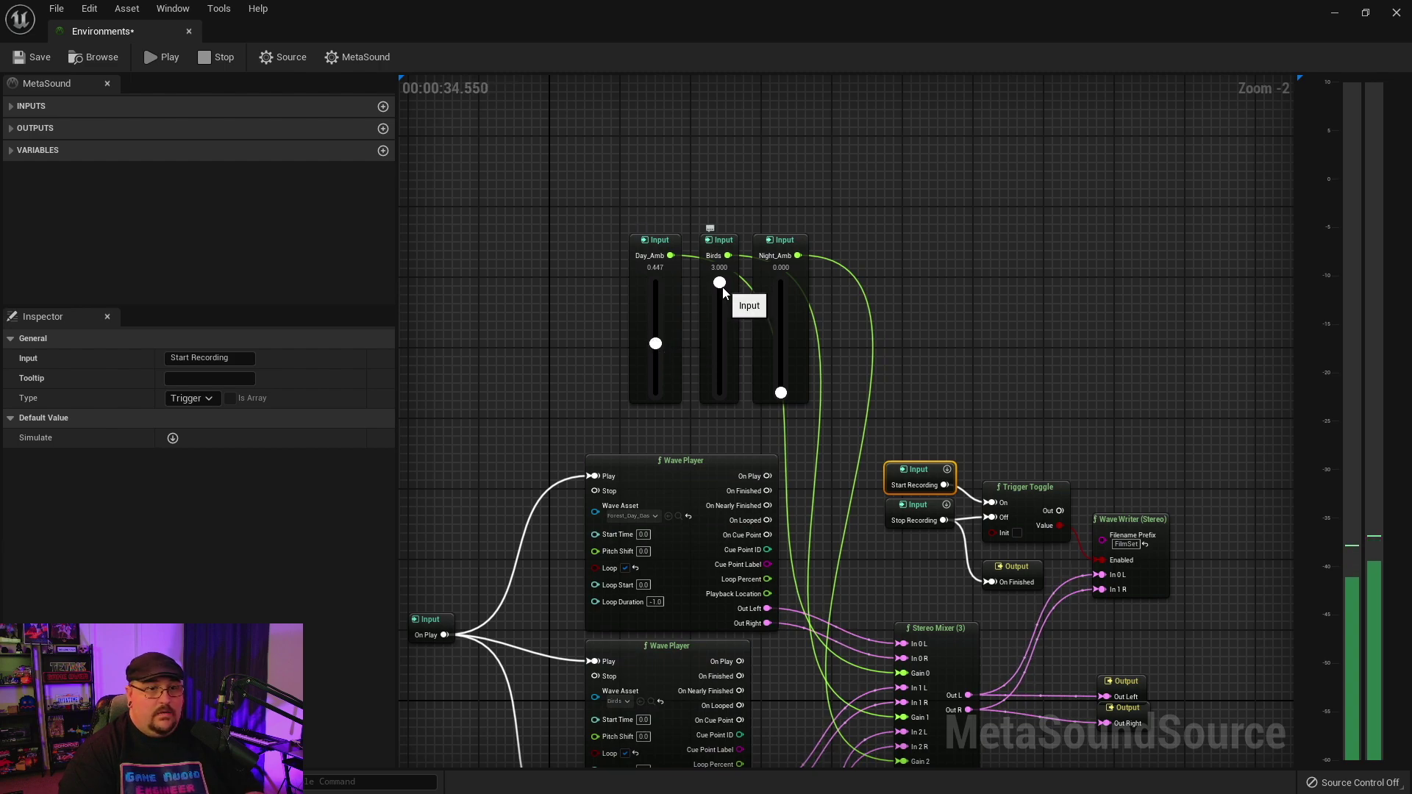
- Crossfade the ambience from day to night by fading Birds and Day_Amb to 0 and raising Night_Amb to about 0.65
{"action": "left_click_drag", "start_coordinate": [720, 283], "coordinate": [719, 393]}
{"action": "left_click_drag", "start_coordinate": [655, 344], "coordinate": [655, 366]}
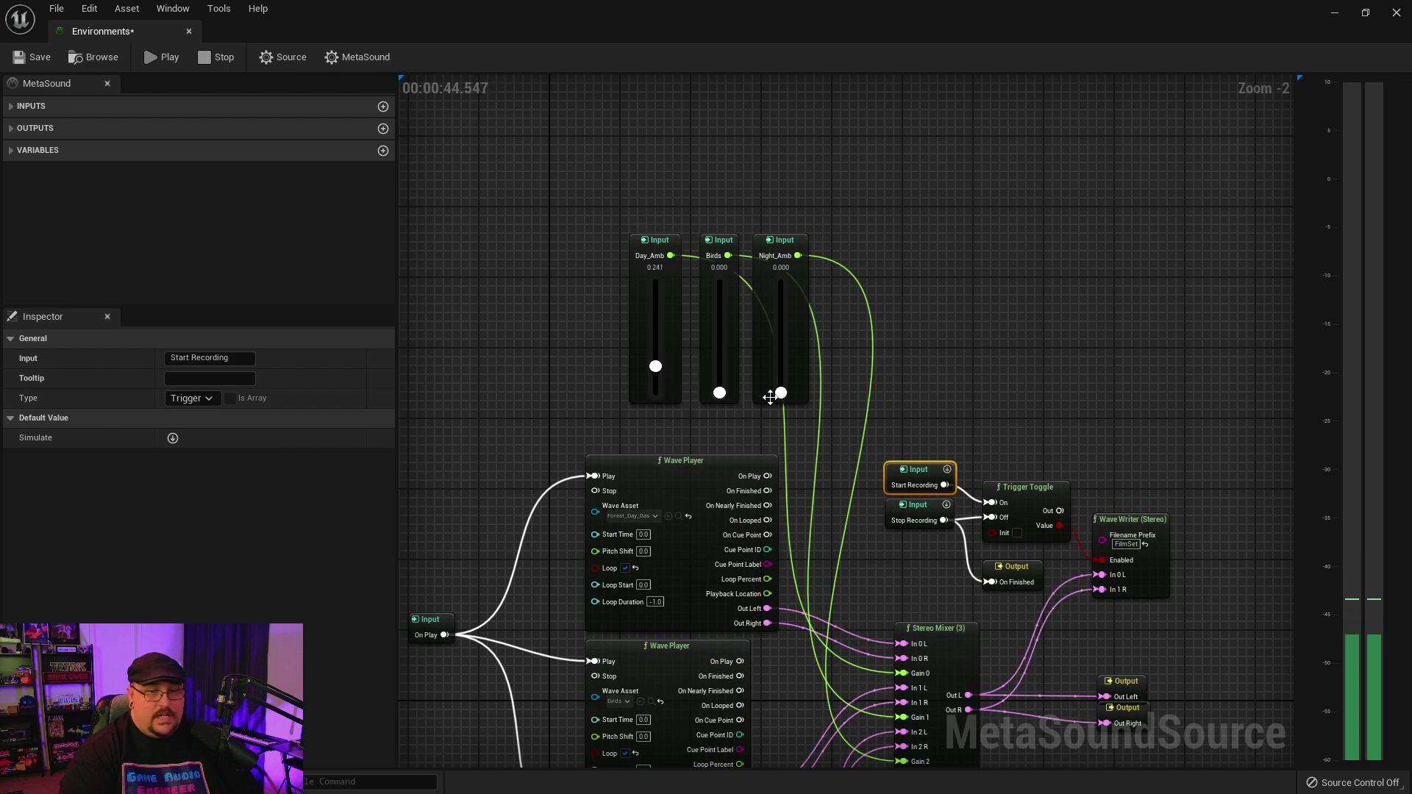
{"action": "left_click_drag", "start_coordinate": [781, 400], "coordinate": [784, 382]}
{"action": "left_click_drag", "start_coordinate": [655, 367], "coordinate": [659, 397]}
{"action": "left_click_drag", "start_coordinate": [780, 378], "coordinate": [787, 344]}
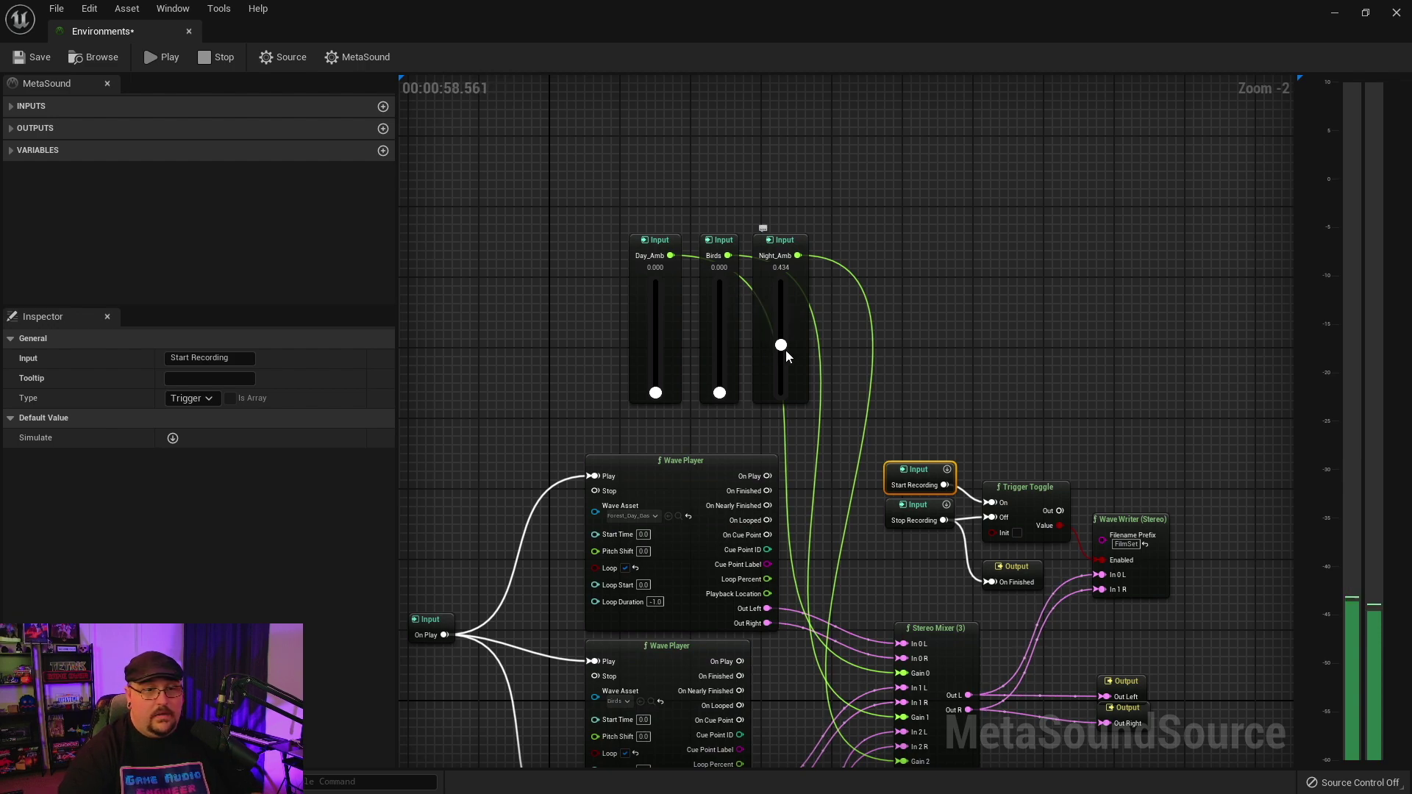
{"action": "left_click_drag", "start_coordinate": [782, 354], "coordinate": [797, 319]}
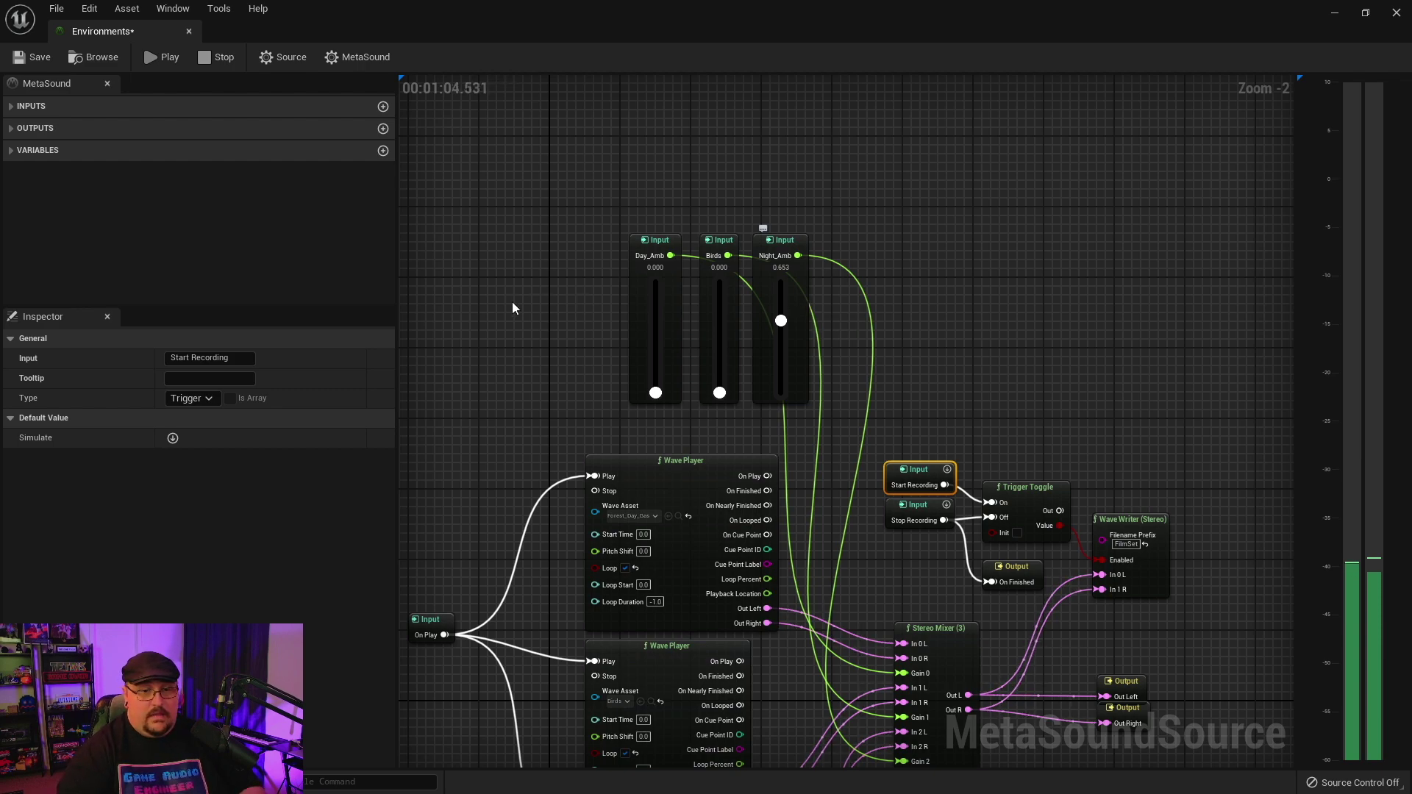
- Simulate the Stop Recording trigger to finish writing the wave file
{"action": "left_click", "coordinate": [917, 513]}
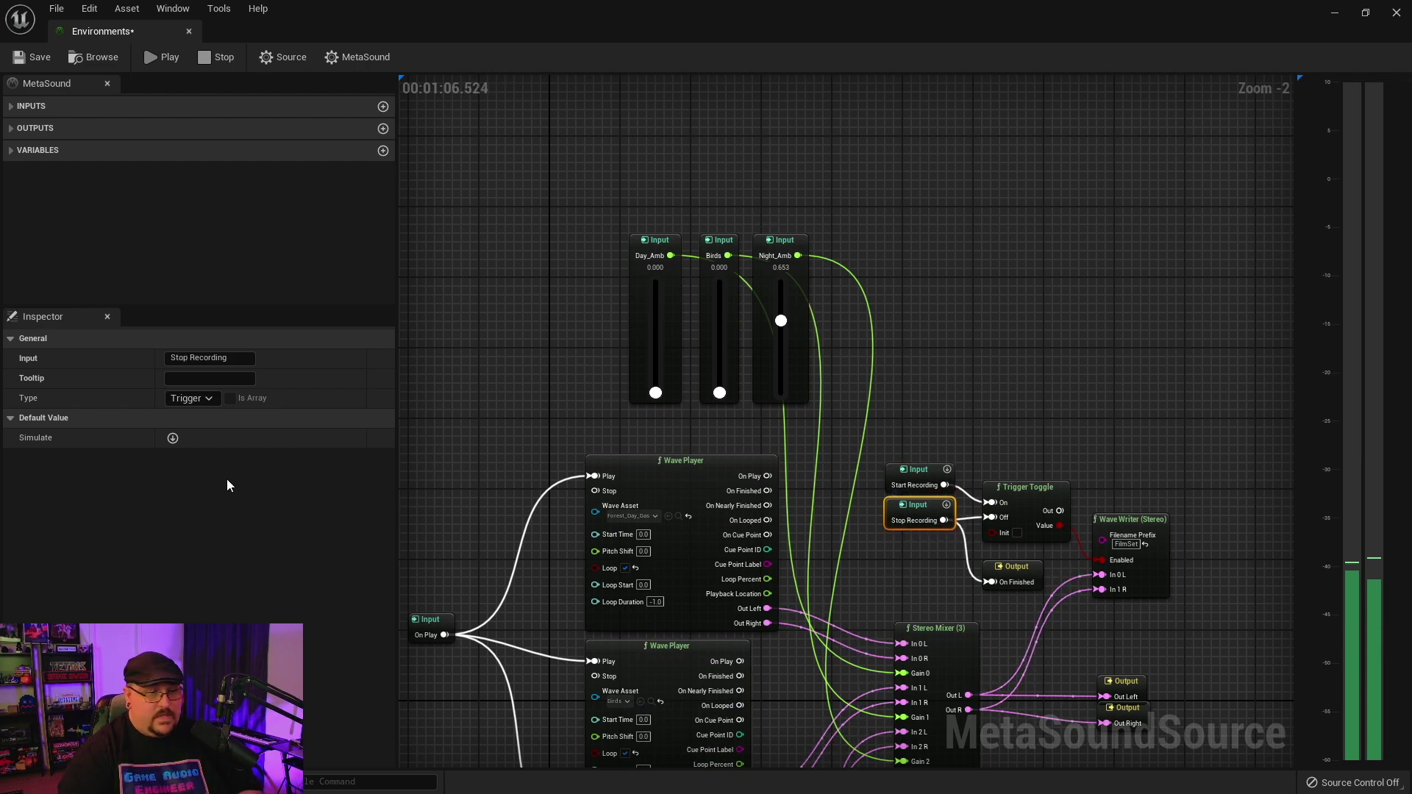
{"action": "left_click", "coordinate": [174, 439]}
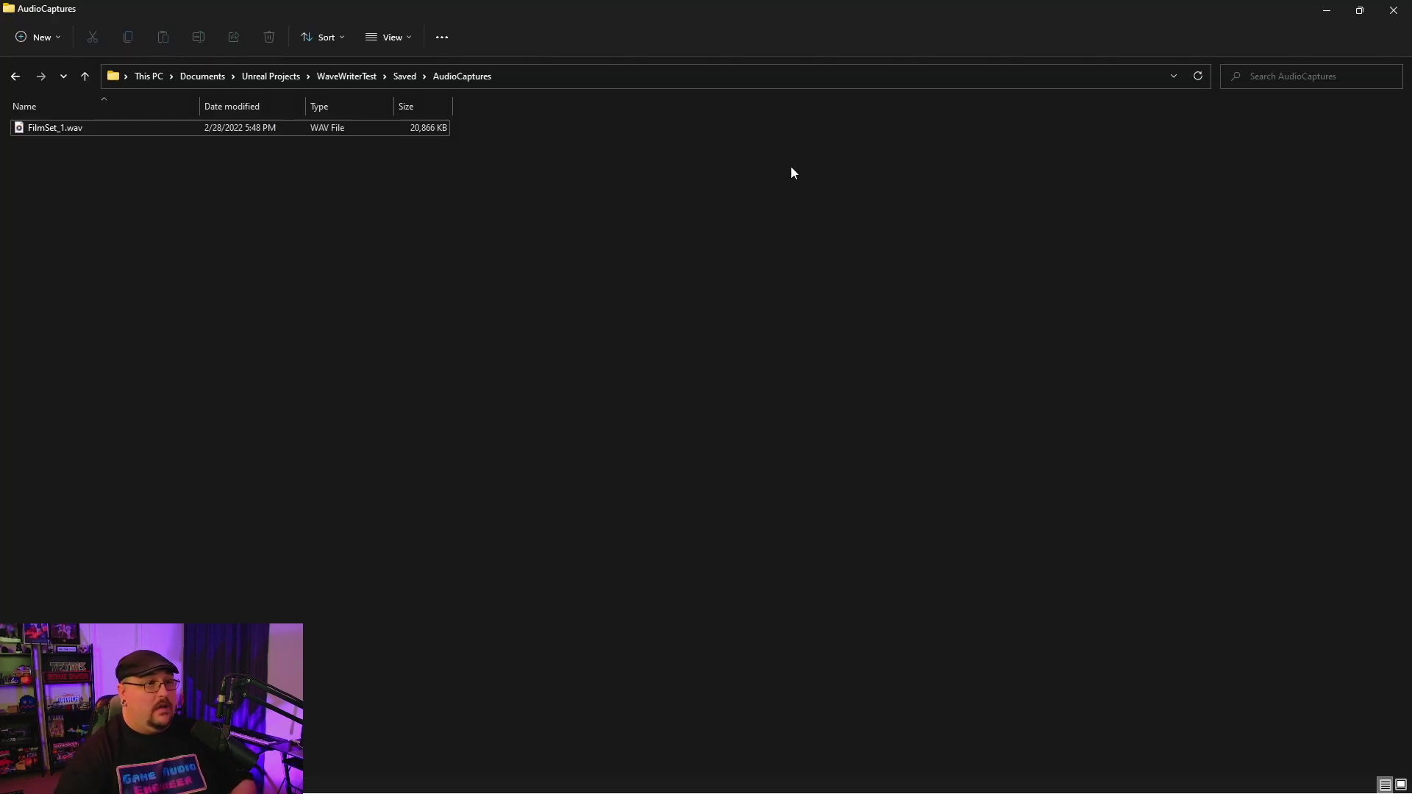
- Listen to FilmSet_1.wav from the AudioCaptures folder, skipping ahead through the day-to-night mix, and close the media player
{"action": "double_click", "coordinate": [64, 126]}
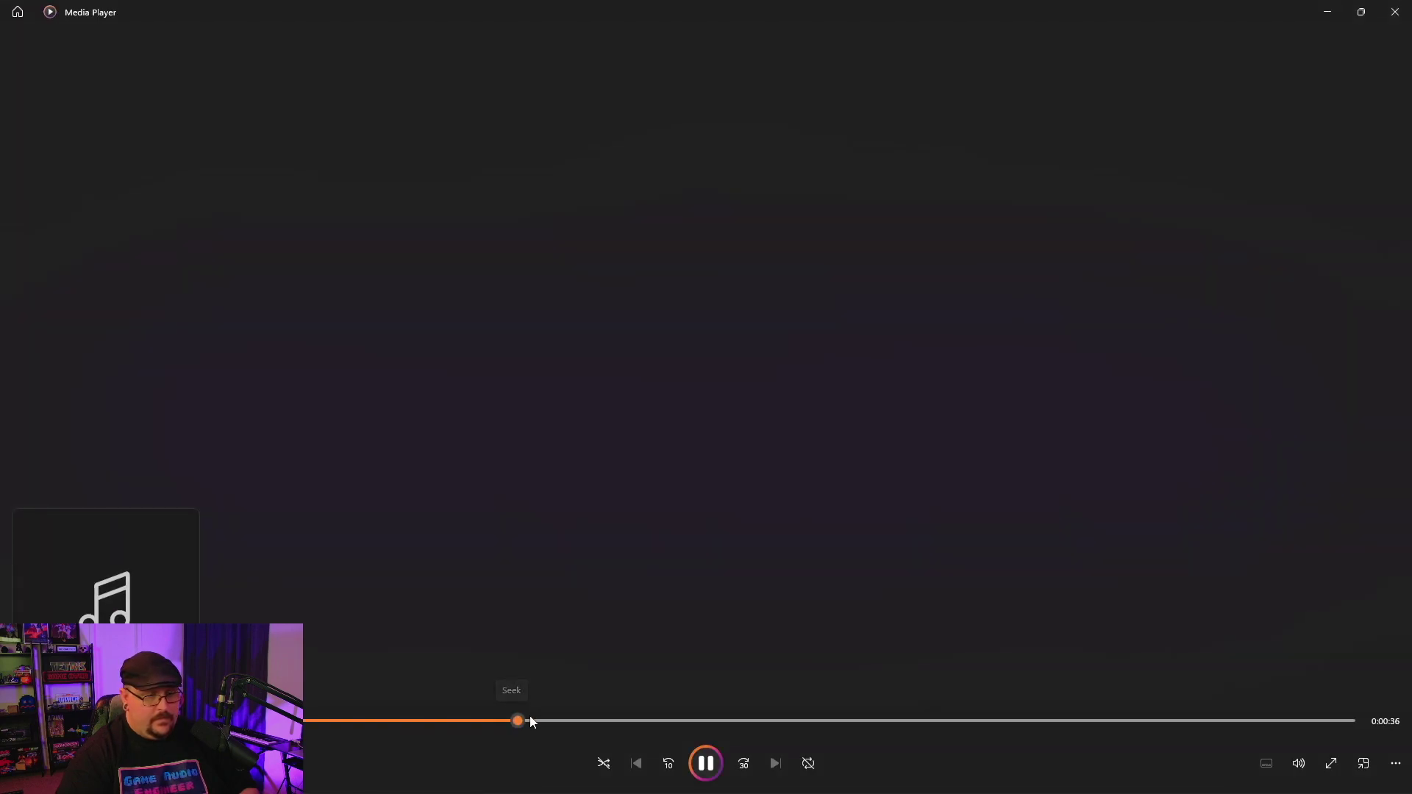
{"action": "left_click", "coordinate": [798, 724]}
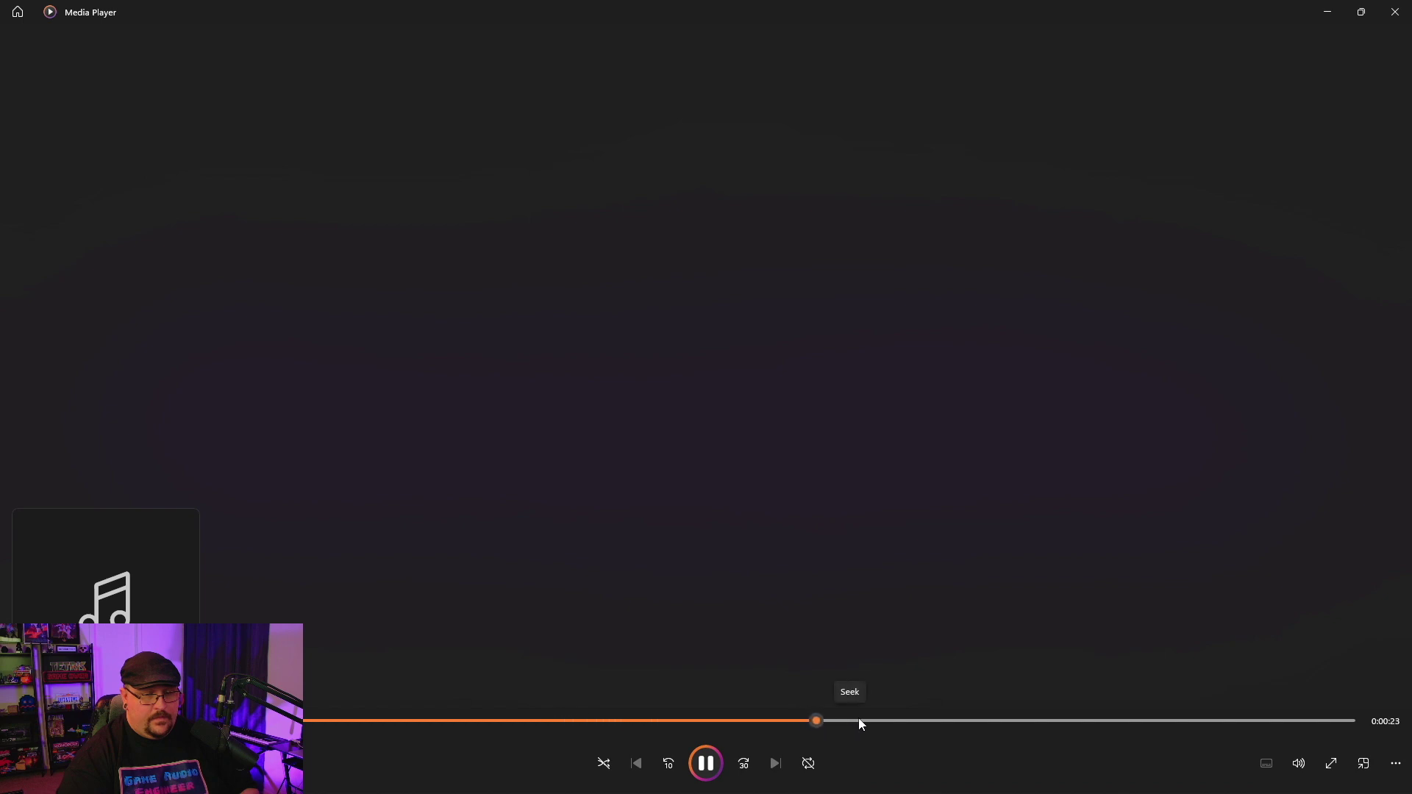
{"action": "left_click", "coordinate": [894, 720]}
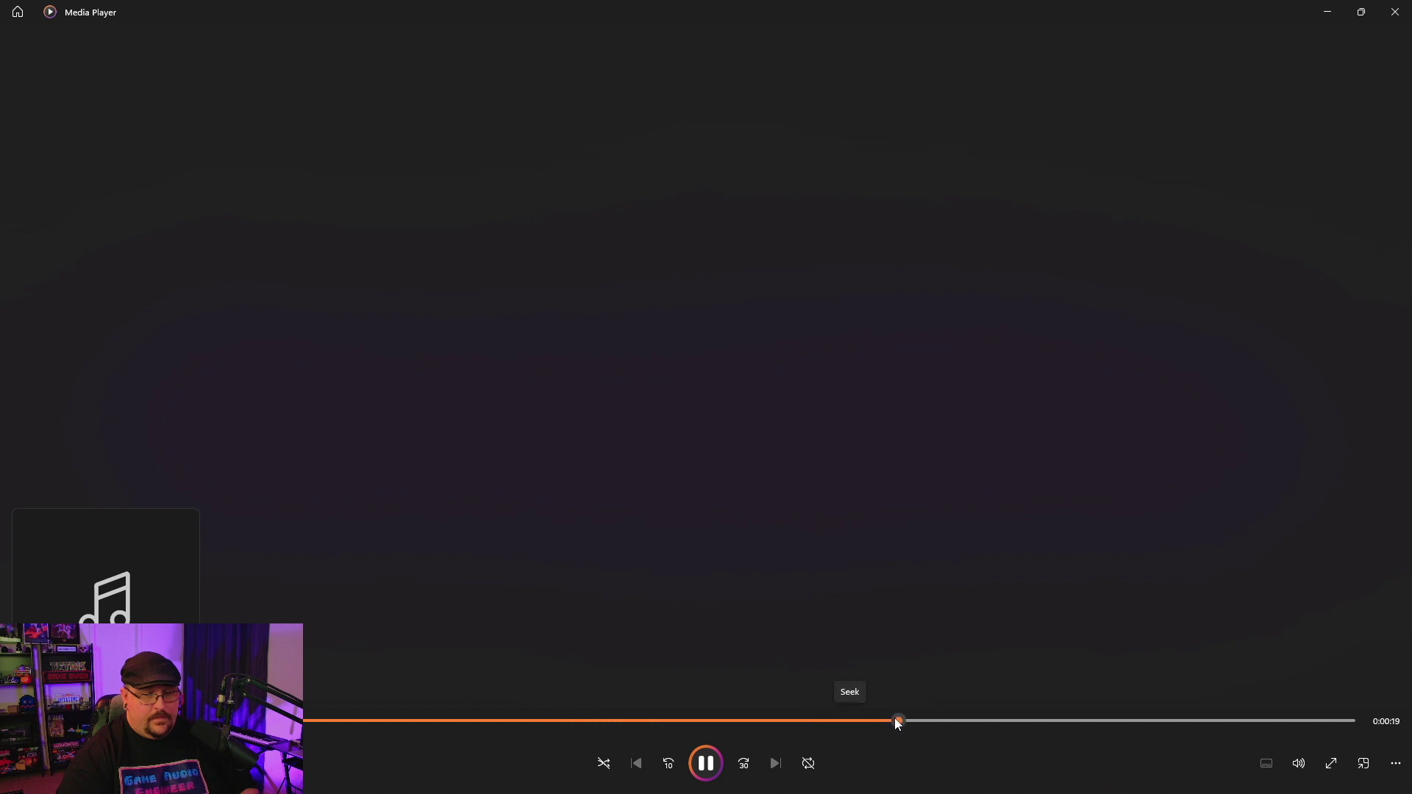
{"action": "left_click", "coordinate": [999, 723]}
{"action": "left_click", "coordinate": [1070, 722]}
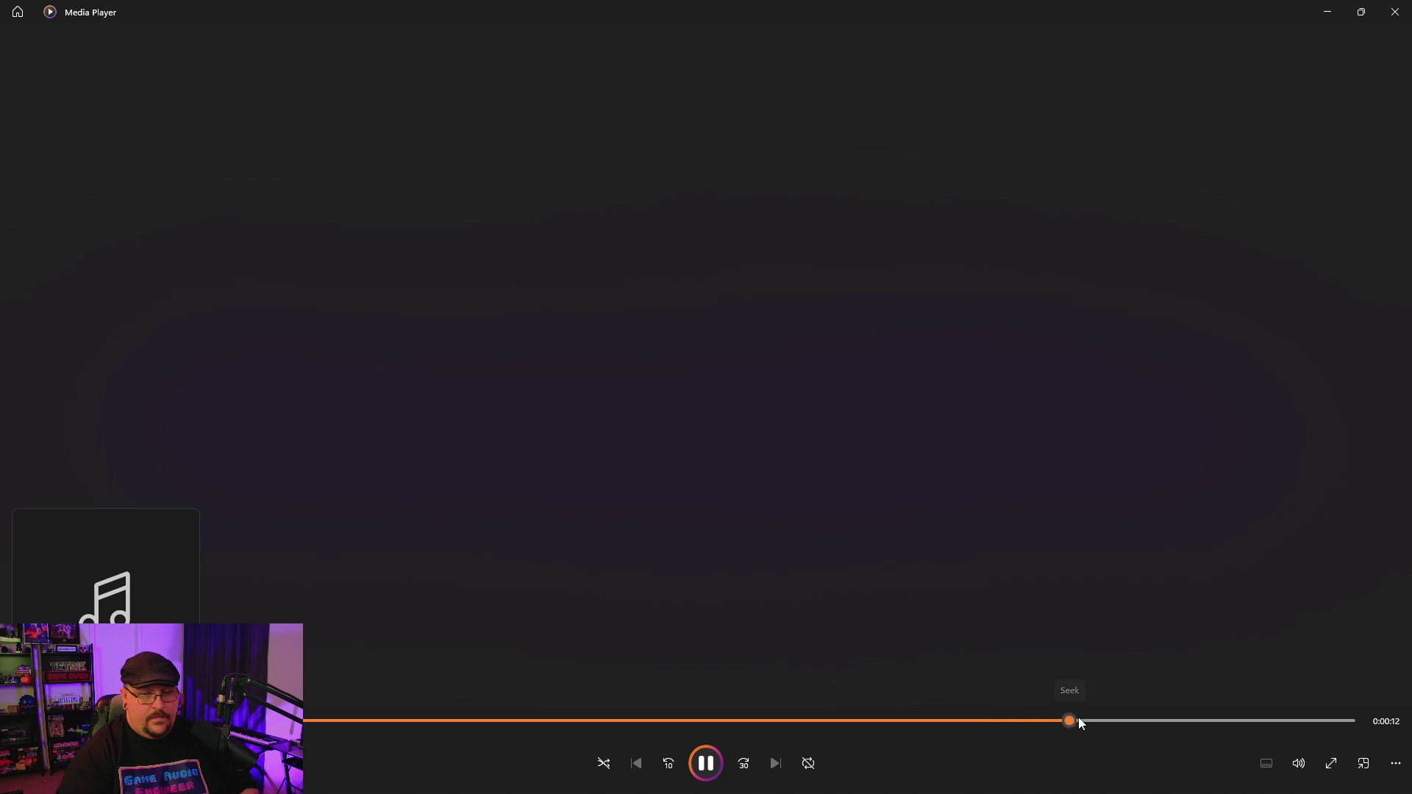
{"action": "left_click", "coordinate": [1155, 721]}
{"action": "left_click", "coordinate": [1237, 721]}
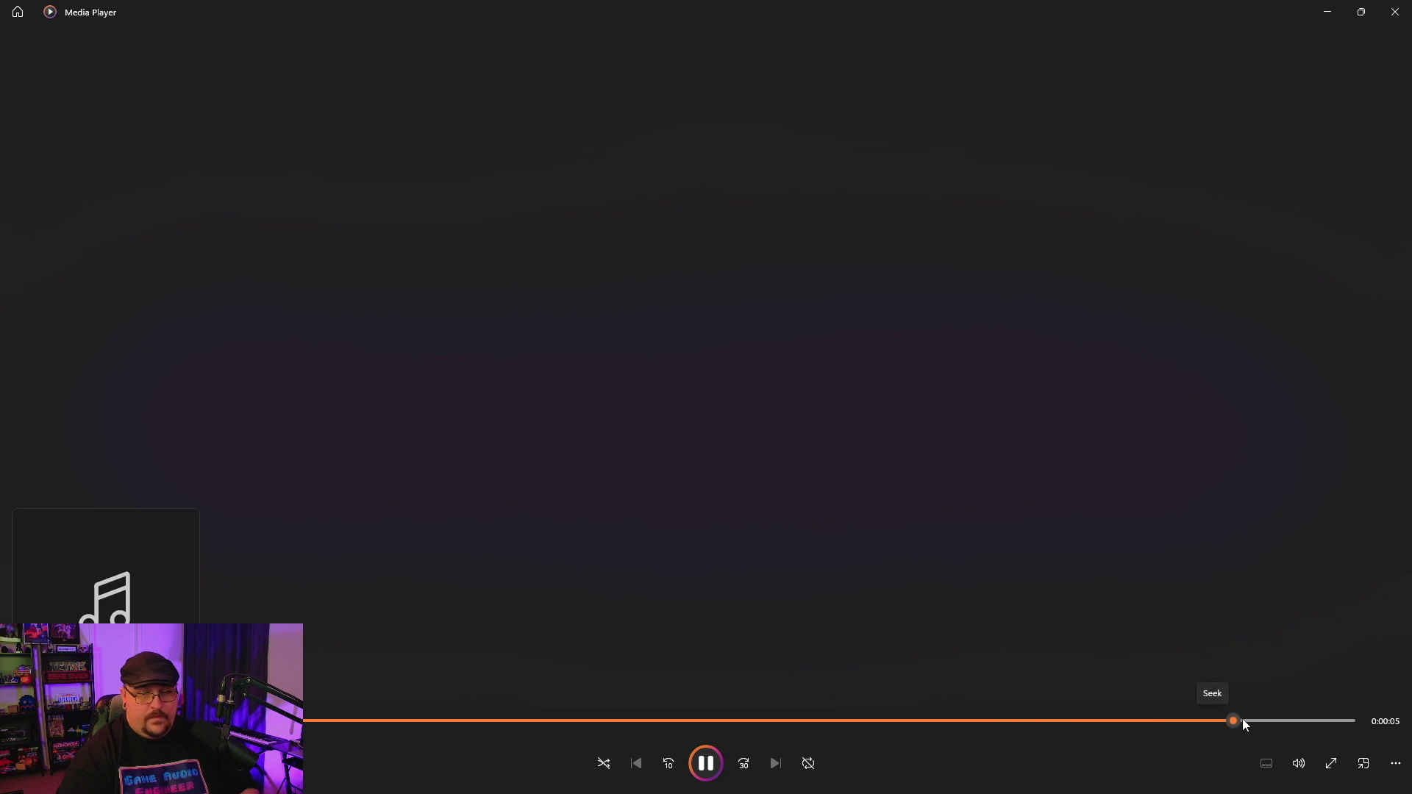
{"action": "left_click", "coordinate": [1298, 722]}
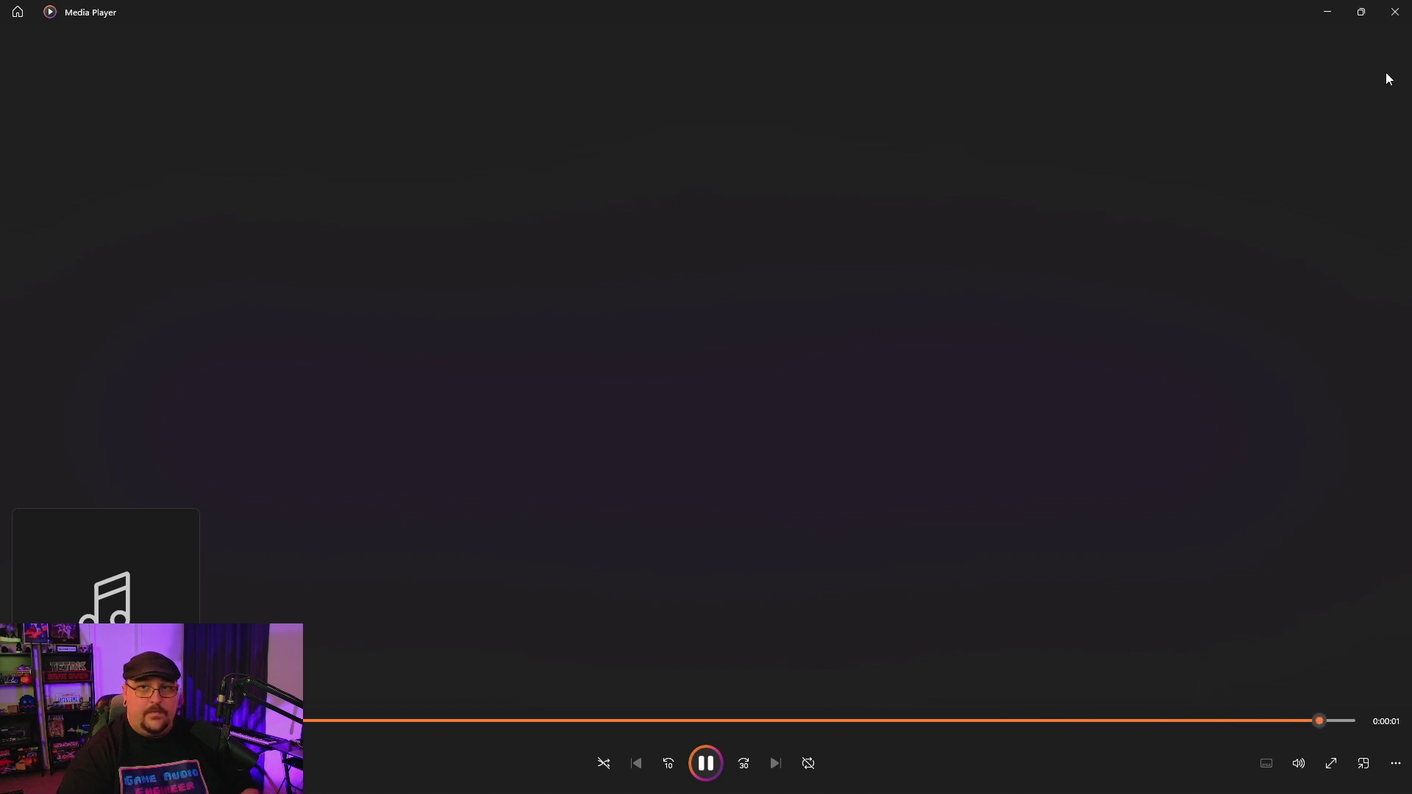
{"action": "left_click", "coordinate": [1397, 15]}
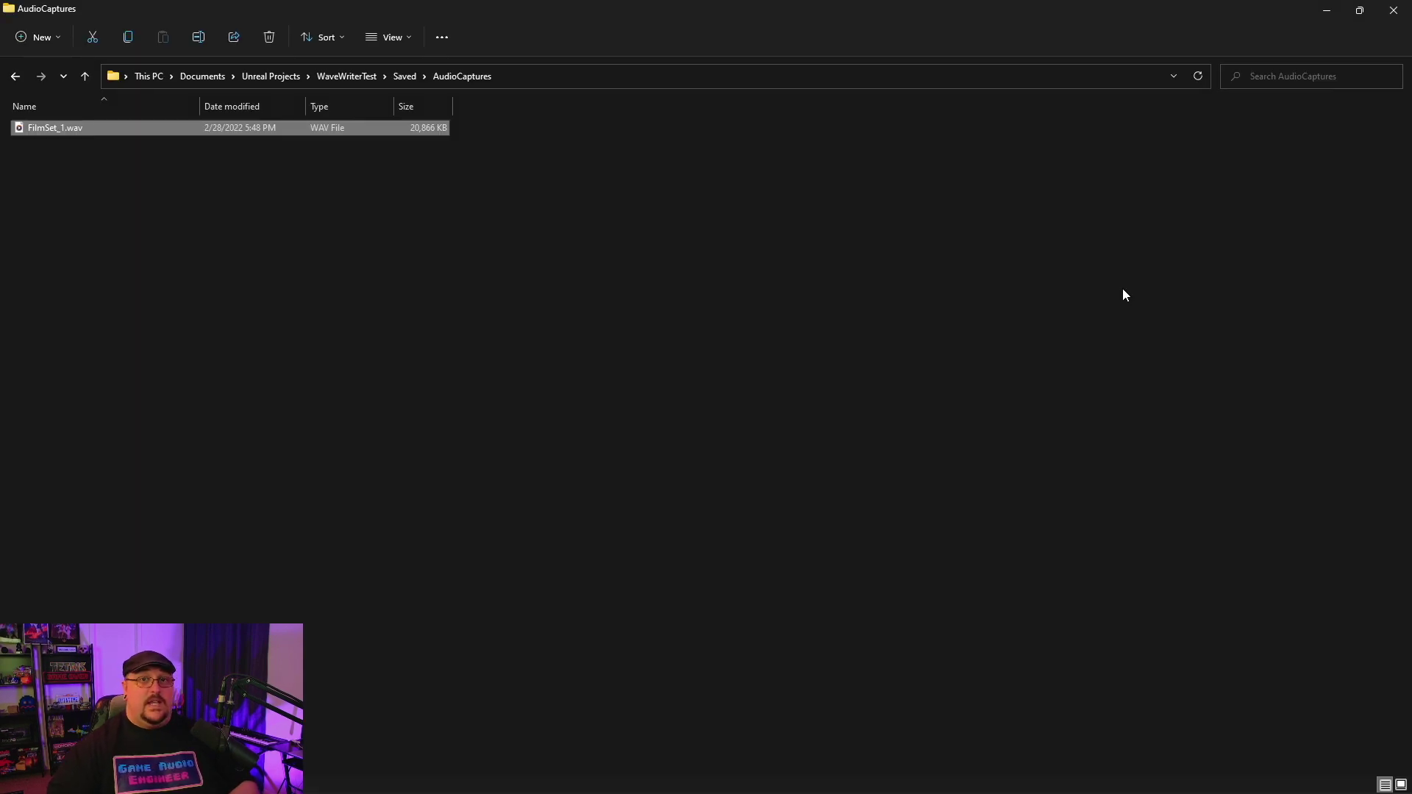